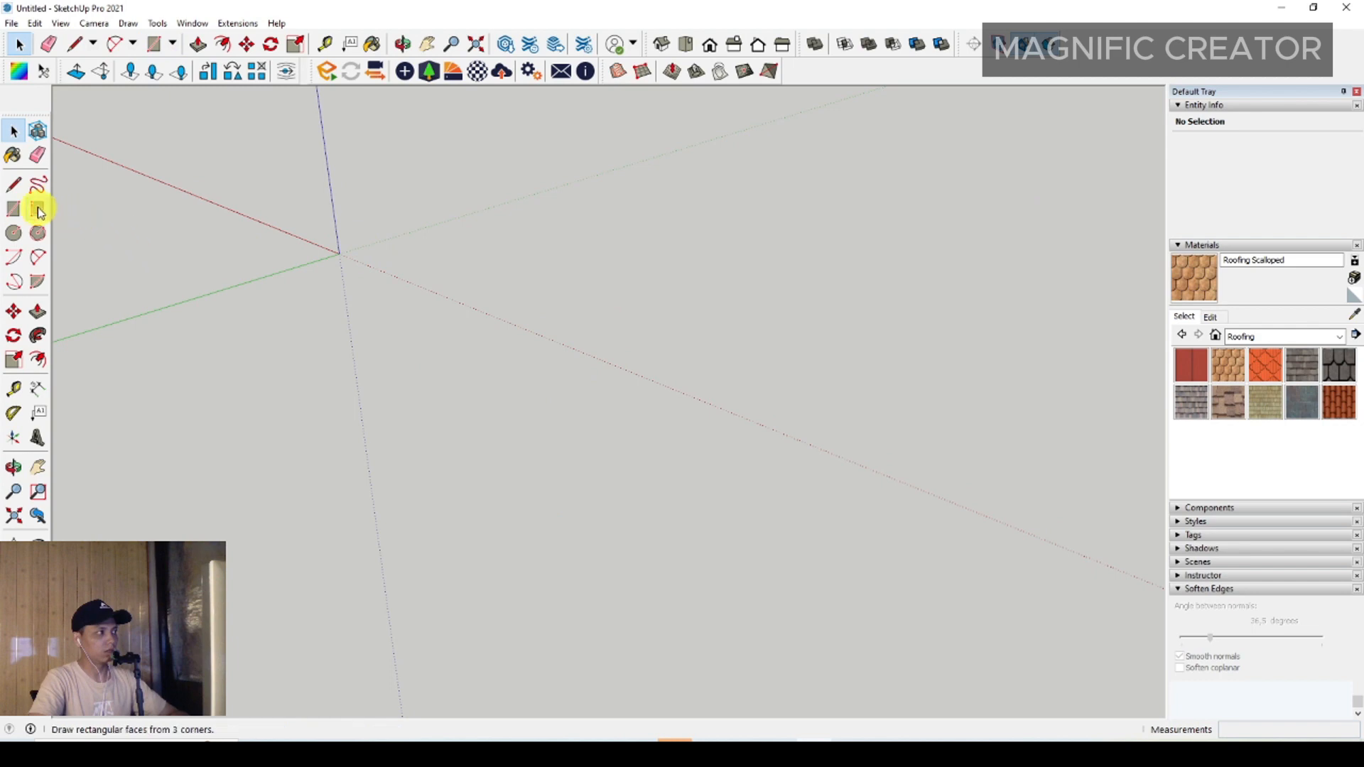
# Draw a rectangle from the origin along the red axis, about 4844 mm long and 150 mm wide.
pyautogui.click(38, 209)
pyautogui.click(340, 253)
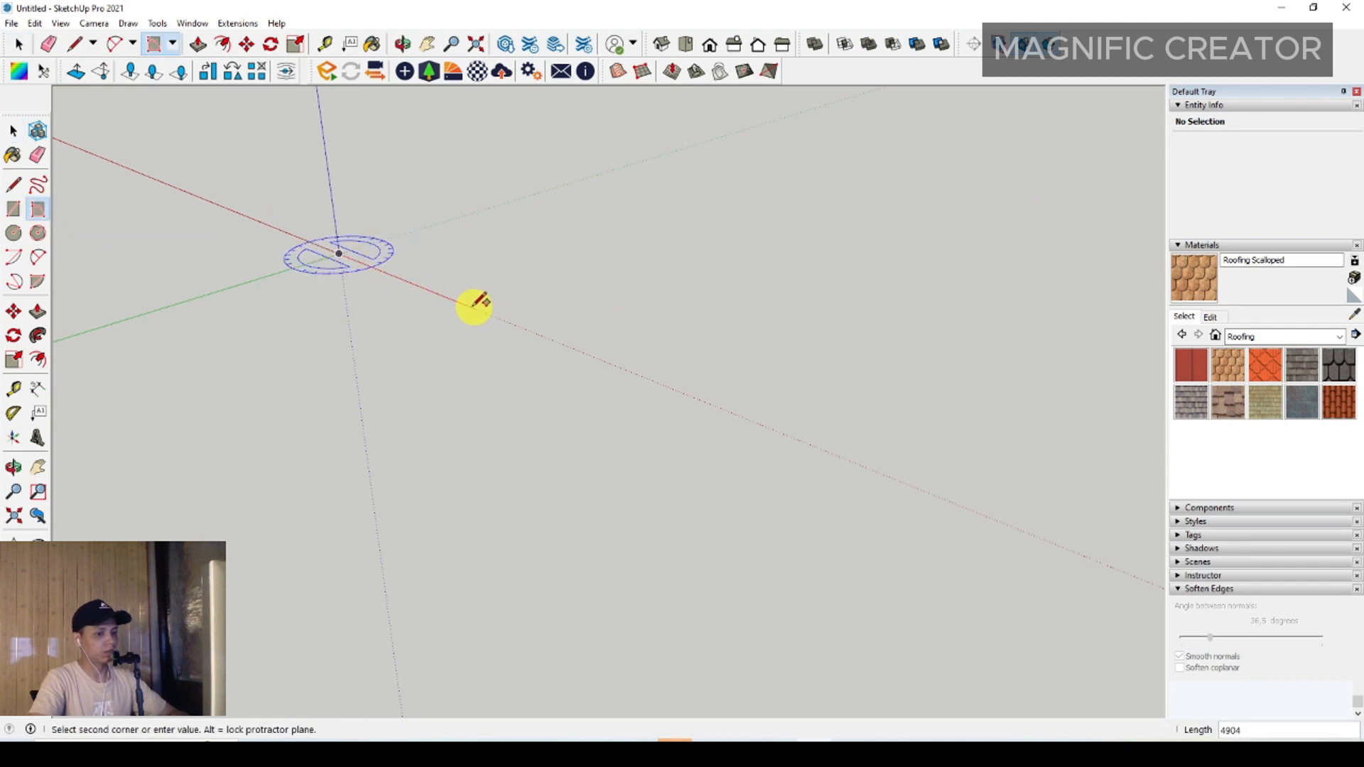
pyautogui.click(473, 301)
pyautogui.scroll(3, 485, 291)
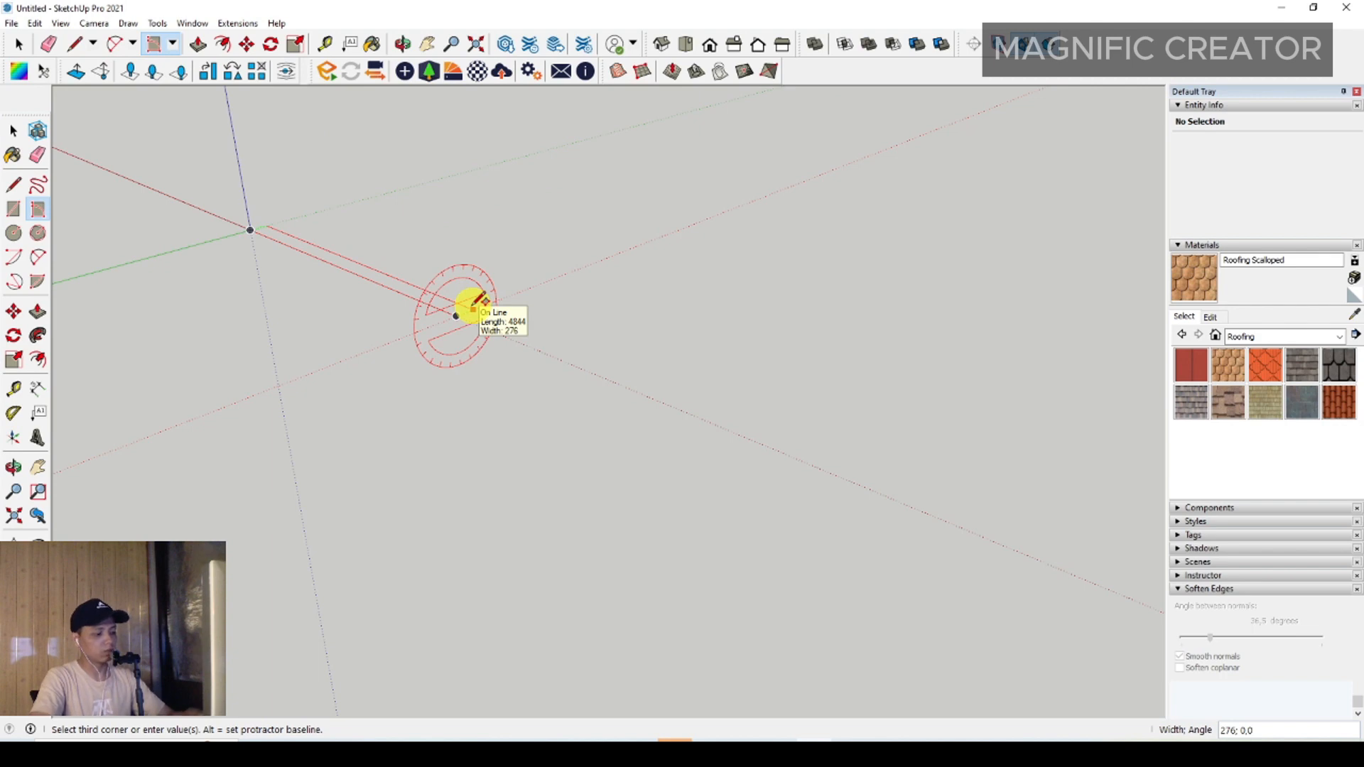
pyautogui.write('150')
pyautogui.press('Return')
pyautogui.press('space')
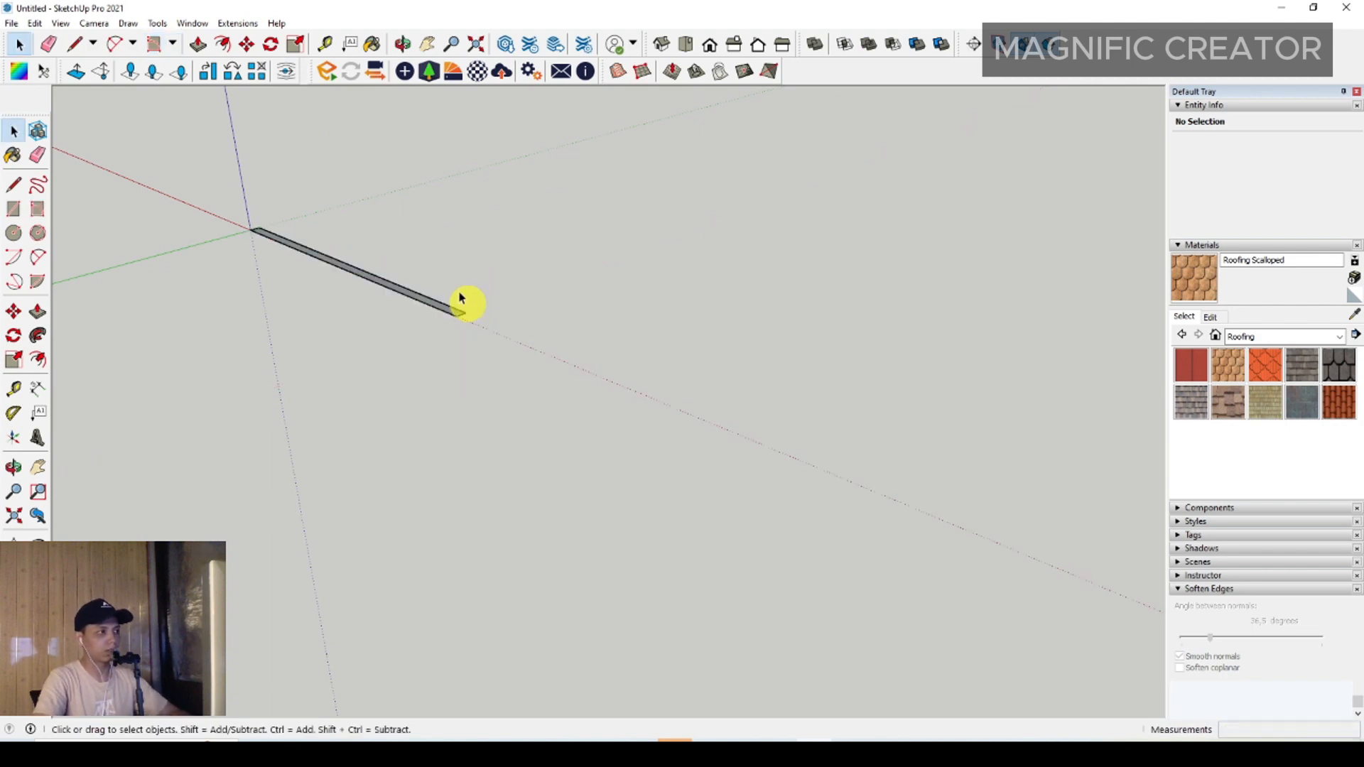
# Push/Pull the rectangle's face up 3000 mm to form a wall.
pyautogui.moveTo(462, 299)
pyautogui.mouseDown(button='middle')
pyautogui.moveTo(320, 267)
pyautogui.moveTo(514, 422)
pyautogui.moveTo(490, 399)
pyautogui.mouseUp(button='middle')
pyautogui.click(490, 400)
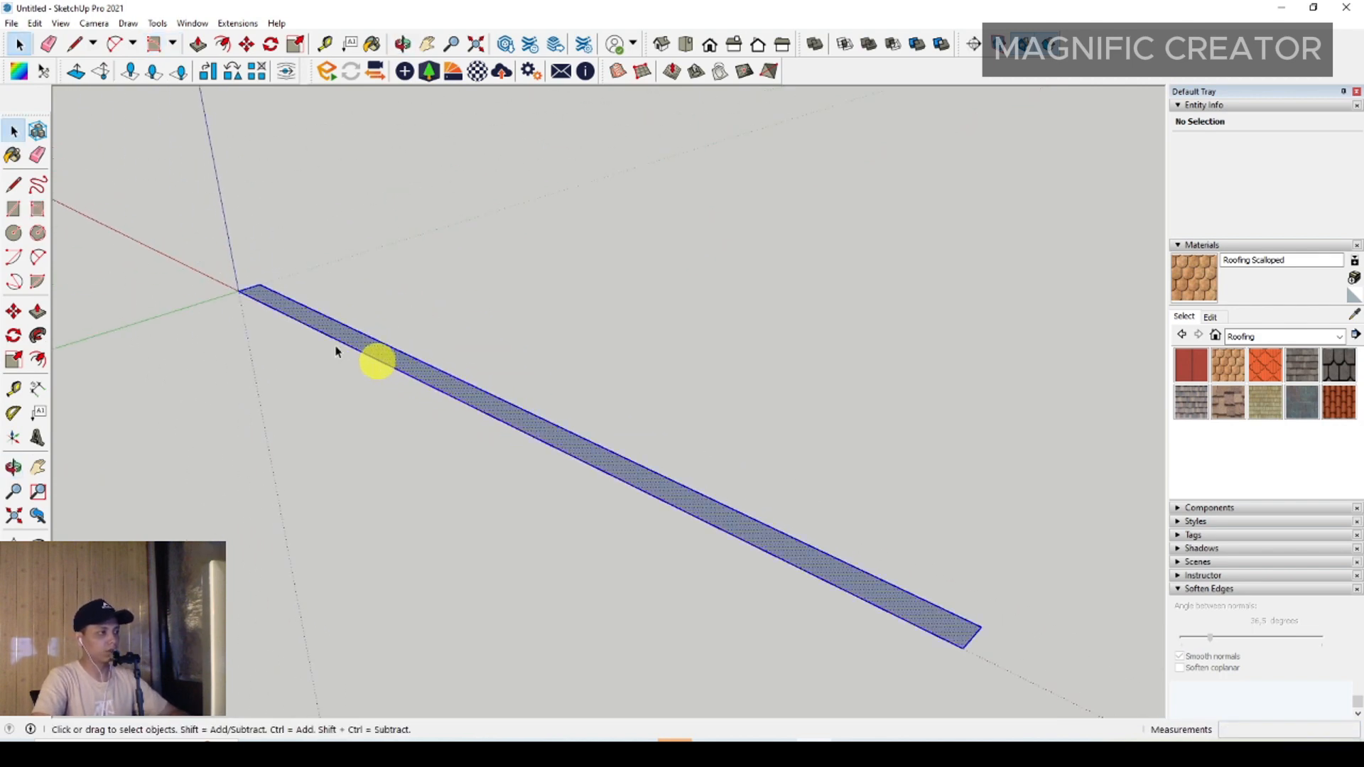
pyautogui.click(38, 311)
pyautogui.moveTo(373, 357); pyautogui.dragTo(360, 238)
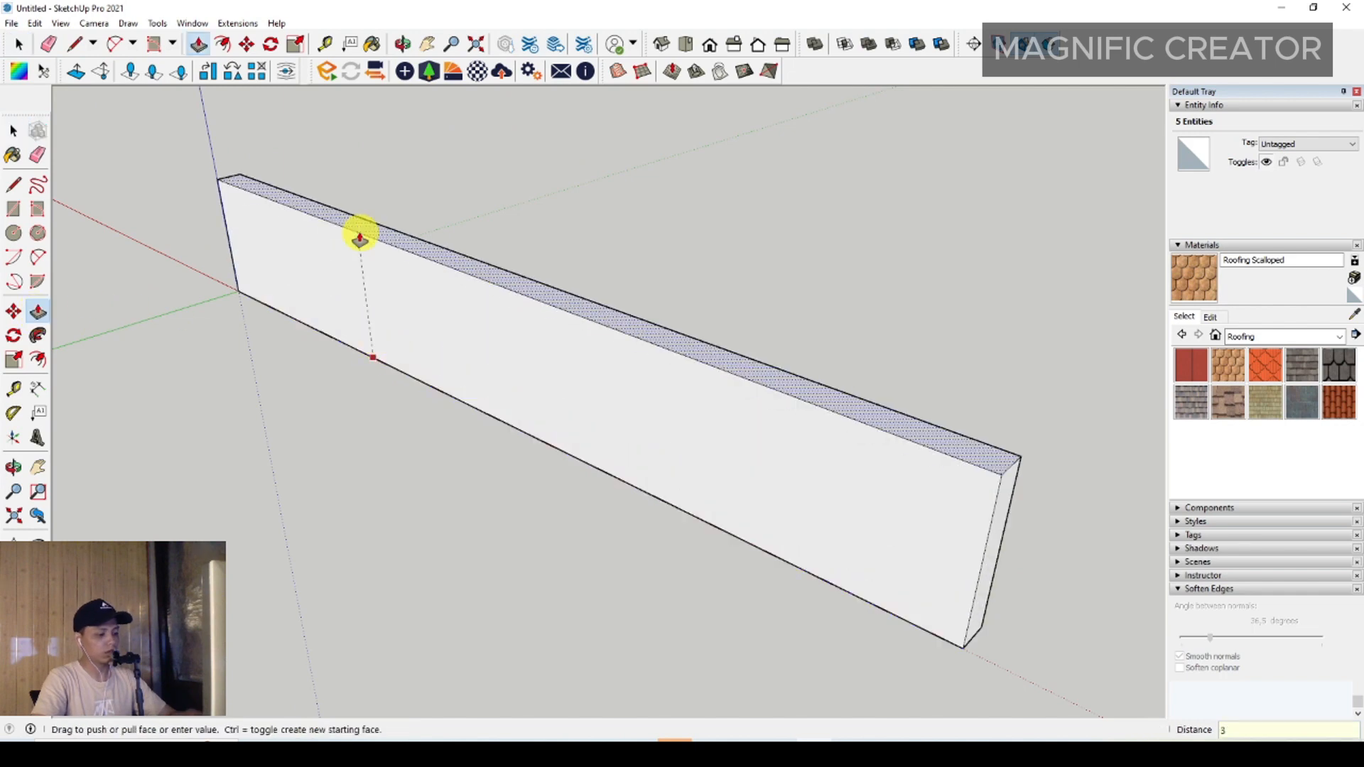
pyautogui.write('3000')
pyautogui.press('Return')
pyautogui.press('space')
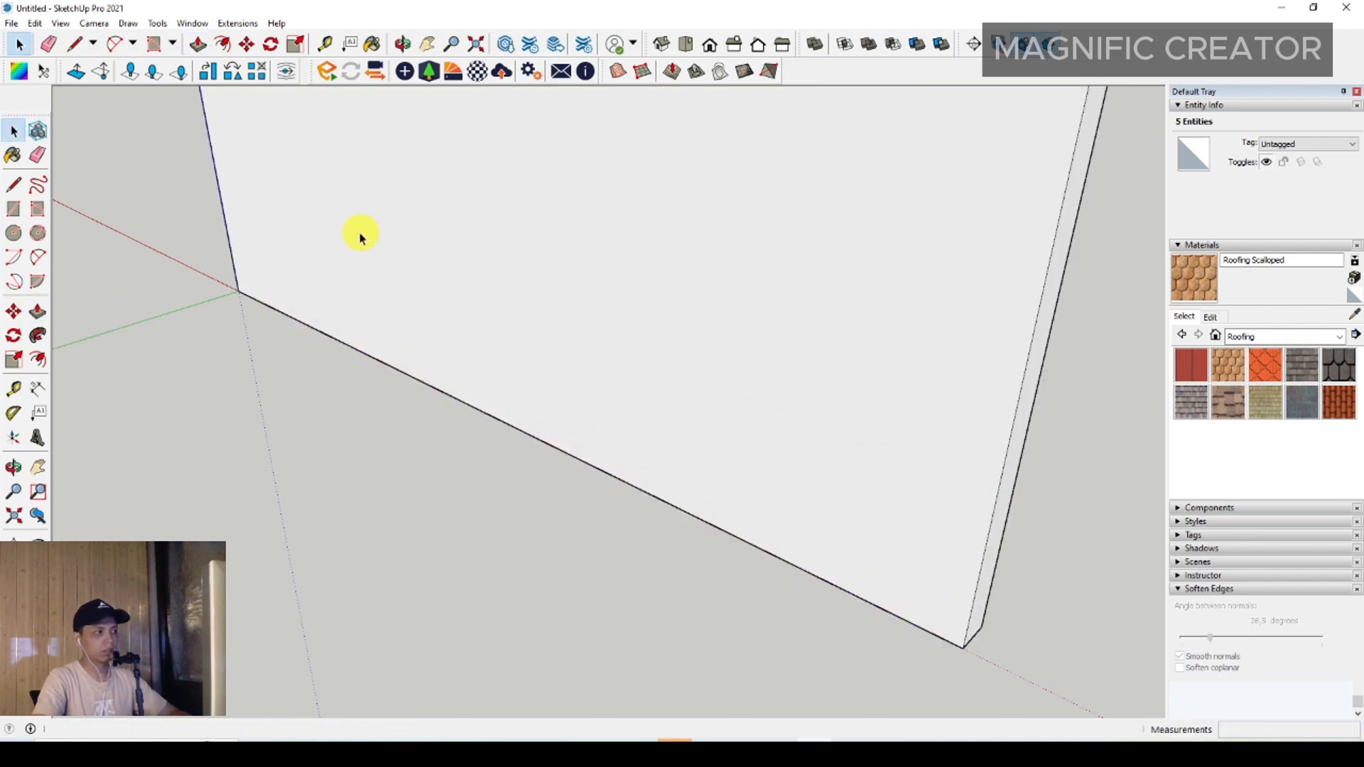
# Draw a large rectangle on the left half of the wall's front face for a window opening.
pyautogui.scroll(-4, 427, 256)
pyautogui.moveTo(458, 218); pyautogui.dragTo(411, 274, button='middle')
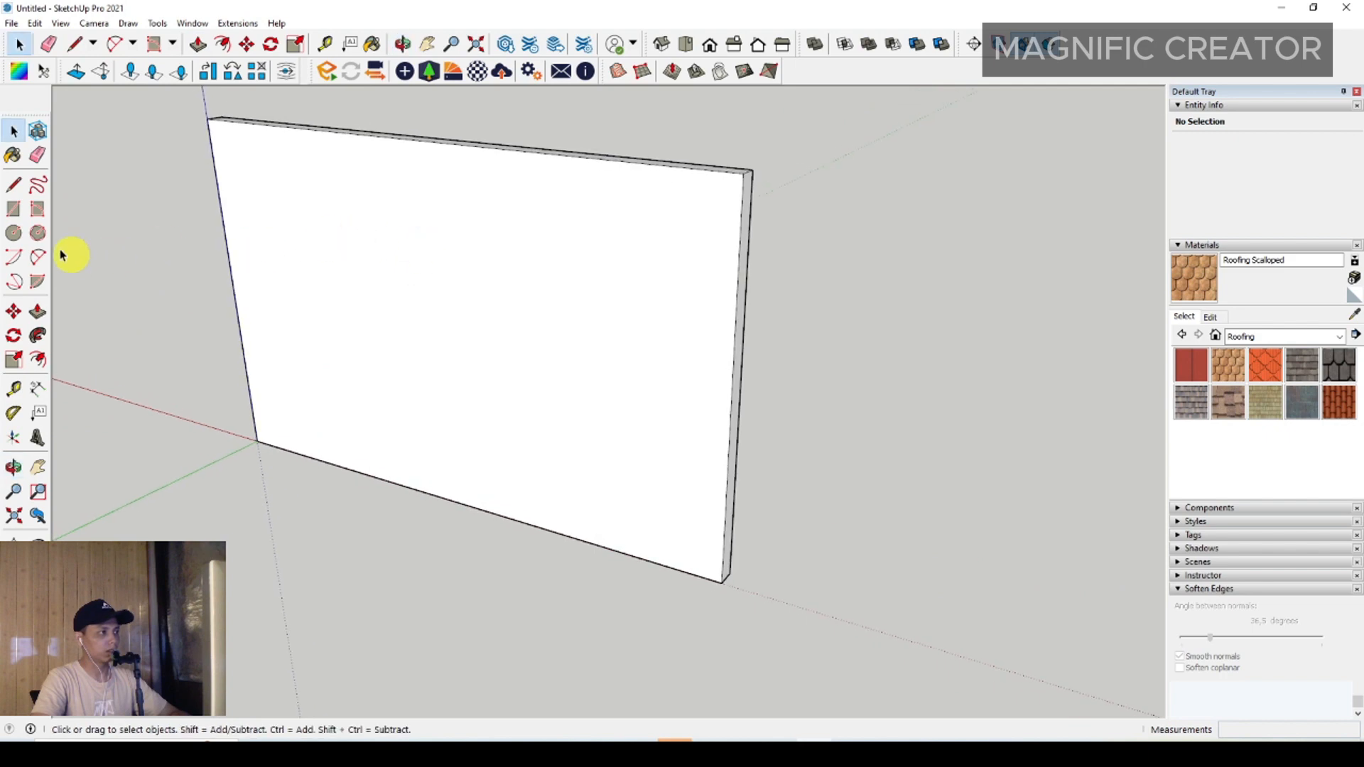
pyautogui.click(14, 208)
pyautogui.click(247, 168)
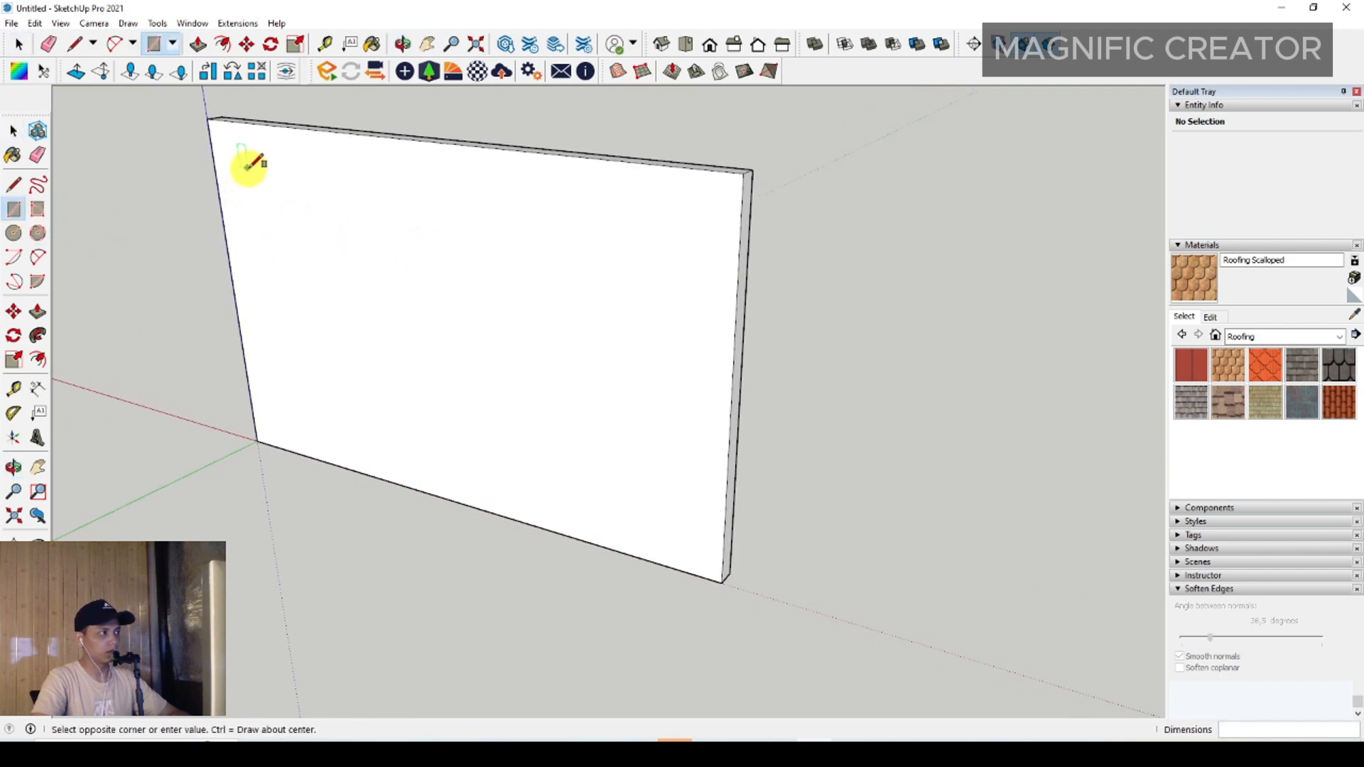
pyautogui.click(495, 483)
pyautogui.press('space')
# Push the rectangle 150 mm through the wall to cut the opening, and make the wall a group.
pyautogui.scroll(2, 359, 378)
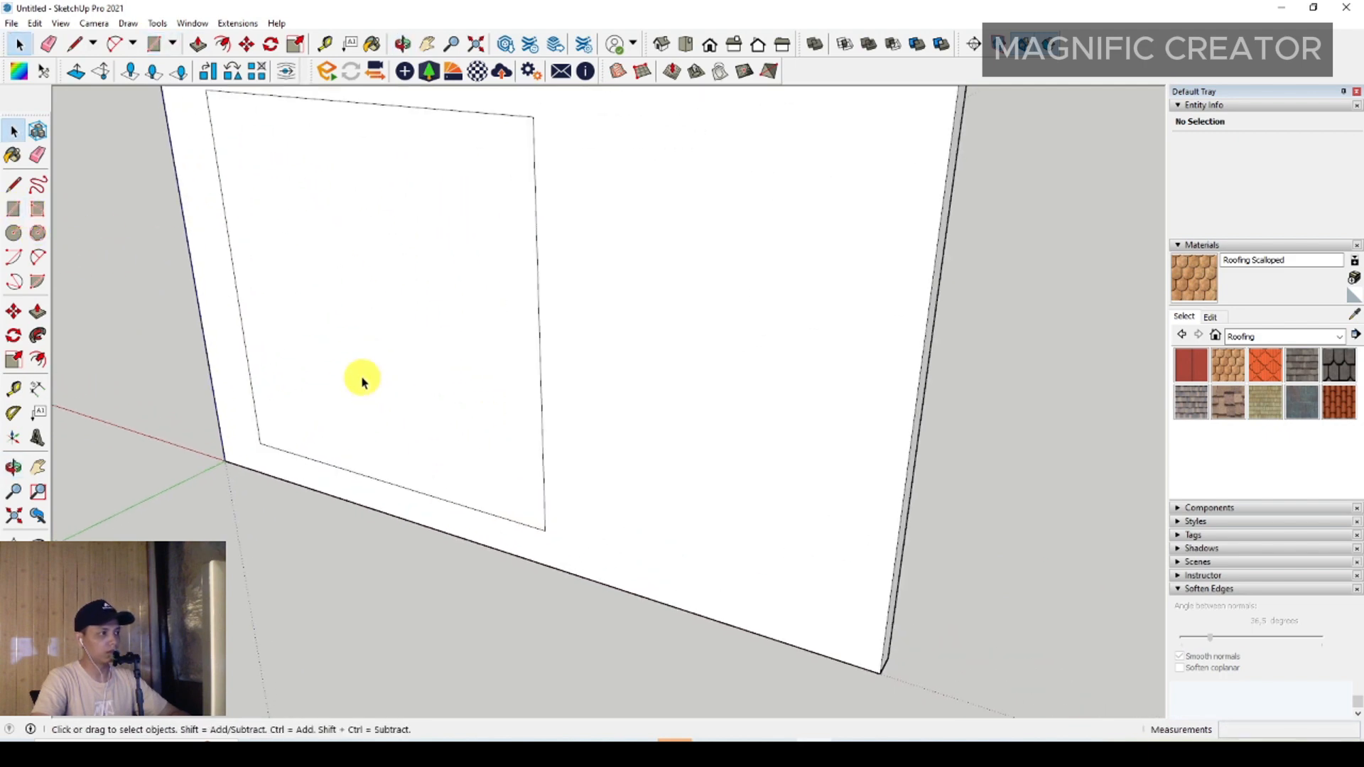
pyautogui.click(360, 377)
pyautogui.click(38, 311)
pyautogui.scroll(3, 308, 417)
pyautogui.click(308, 417)
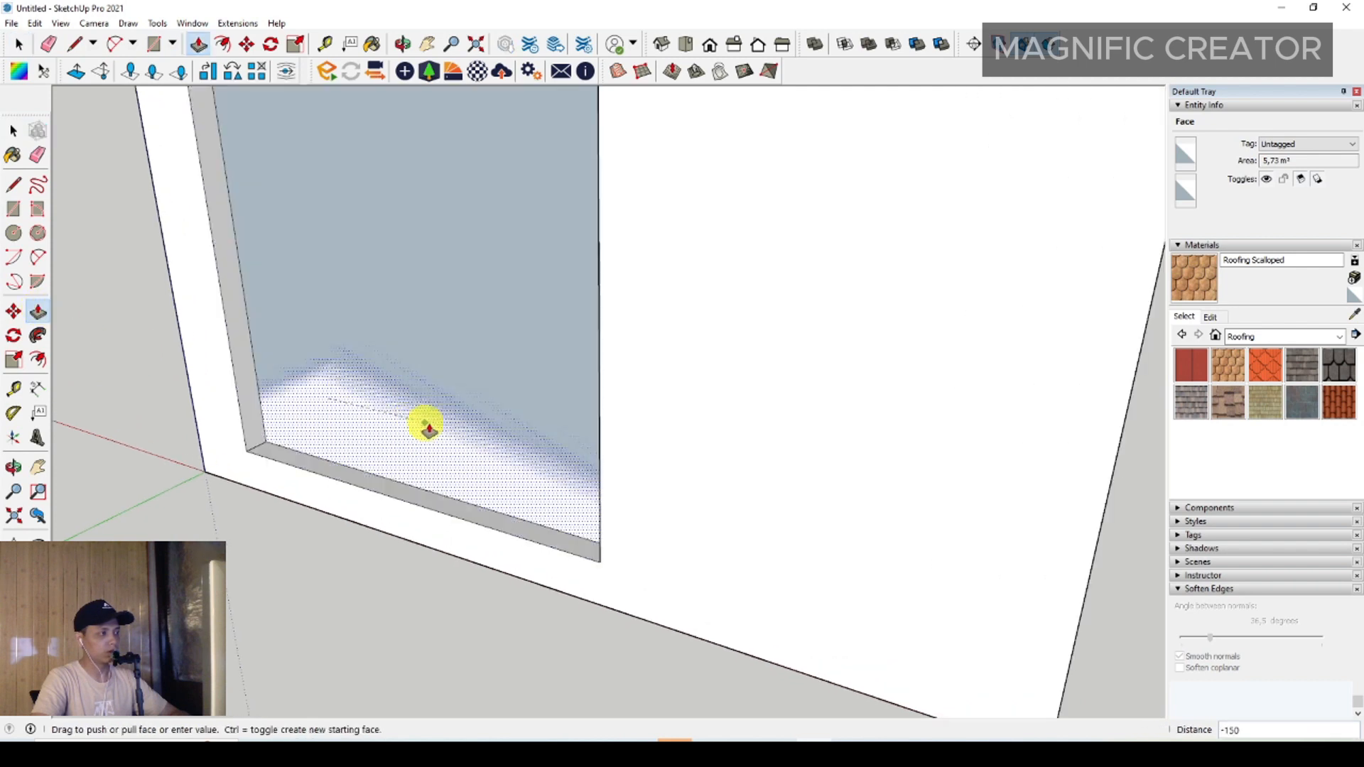
pyautogui.click(447, 424)
pyautogui.press('space')
pyautogui.rightClick(643, 416)
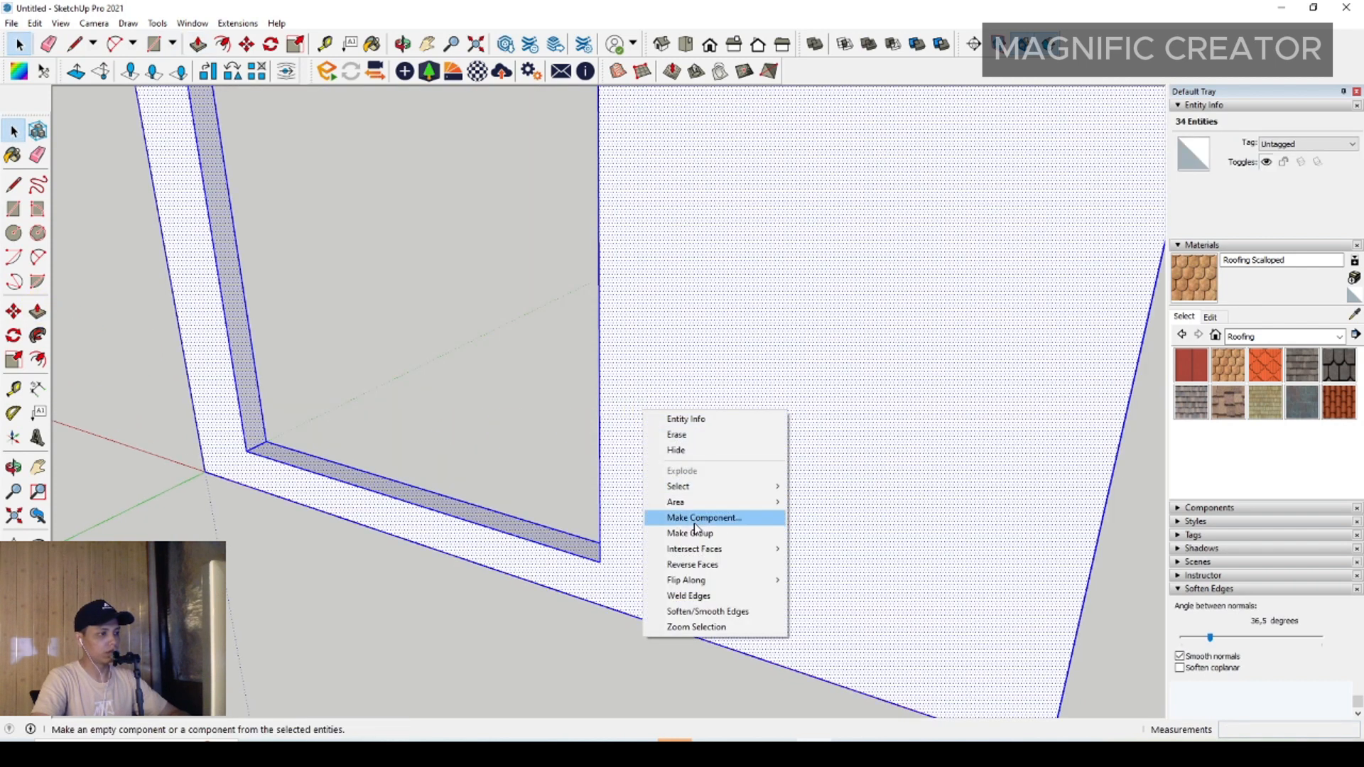
pyautogui.click(689, 533)
# Draw a rectangle across the wall opening, from its upper-left front corner to its lower-right front corner.
pyautogui.scroll(-5, 618, 502)
pyautogui.moveTo(618, 503)
pyautogui.mouseDown(button='middle')
pyautogui.moveTo(628, 451)
pyautogui.moveTo(442, 496)
pyautogui.moveTo(877, 476)
pyautogui.moveTo(390, 521)
pyautogui.moveTo(511, 578)
pyautogui.moveTo(323, 547)
pyautogui.mouseUp(button='middle')
pyautogui.scroll(2, 323, 547)
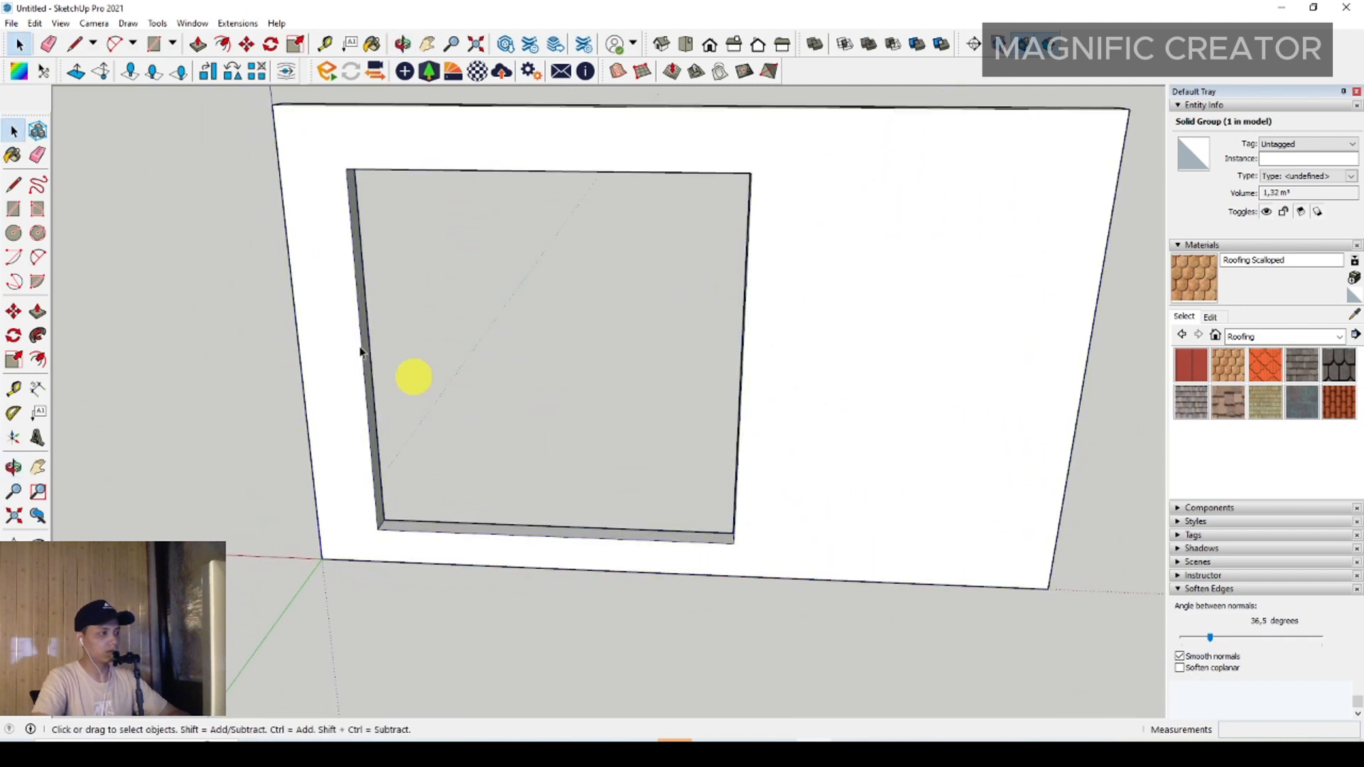
pyautogui.click(14, 210)
pyautogui.click(346, 169)
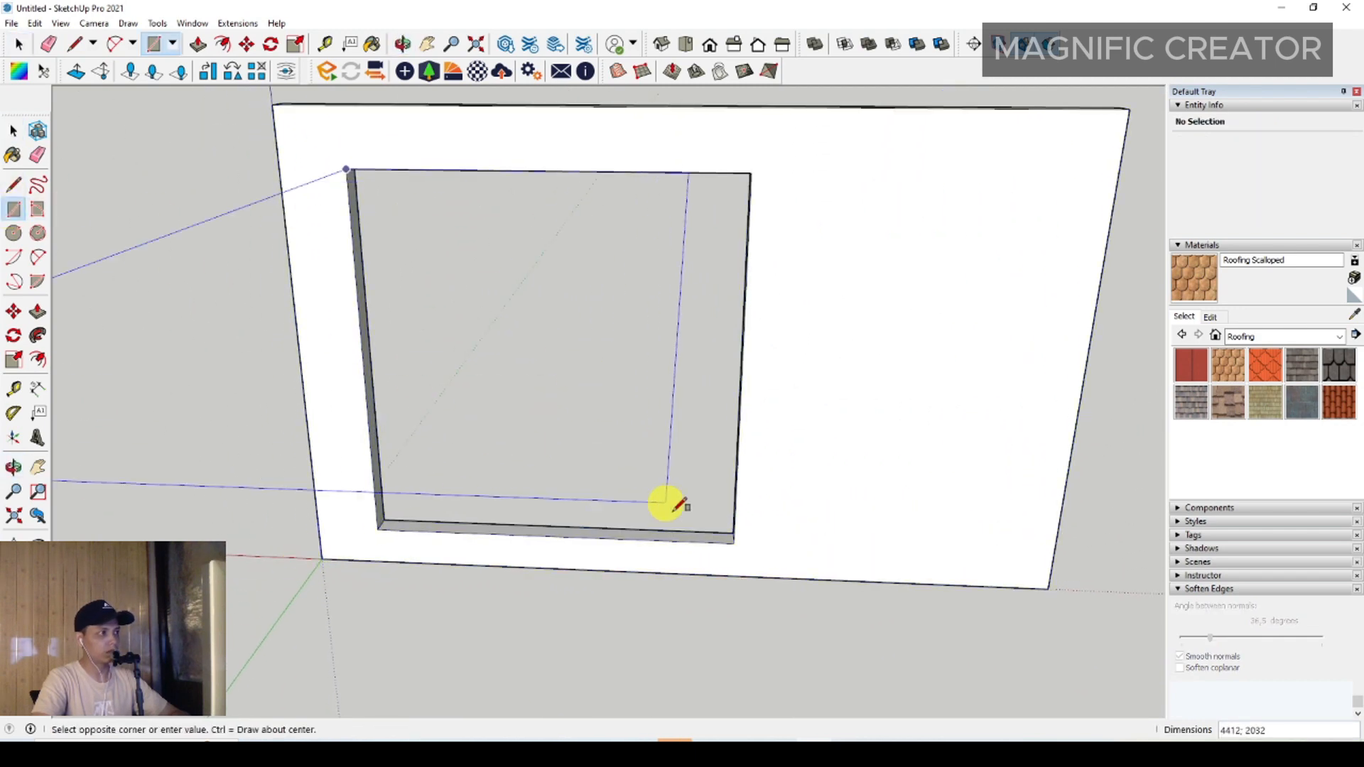
pyautogui.click(734, 544)
pyautogui.press('space')
# Offset the opening rectangle's edges 60 mm inward and erase the inner face, leaving a frame outline.
pyautogui.scroll(2, 710, 398)
pyautogui.click(725, 378)
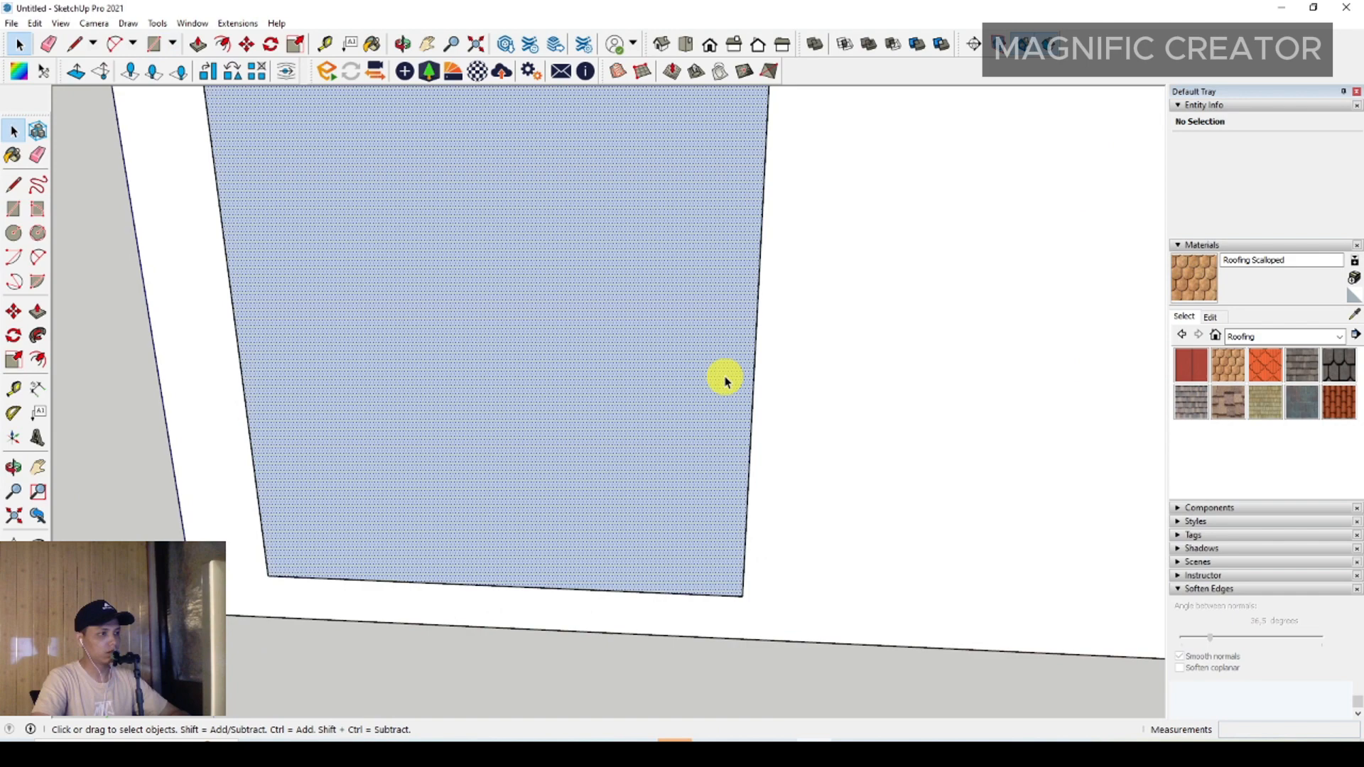
pyautogui.click(38, 359)
pyautogui.scroll(1, 737, 310)
pyautogui.click(733, 312)
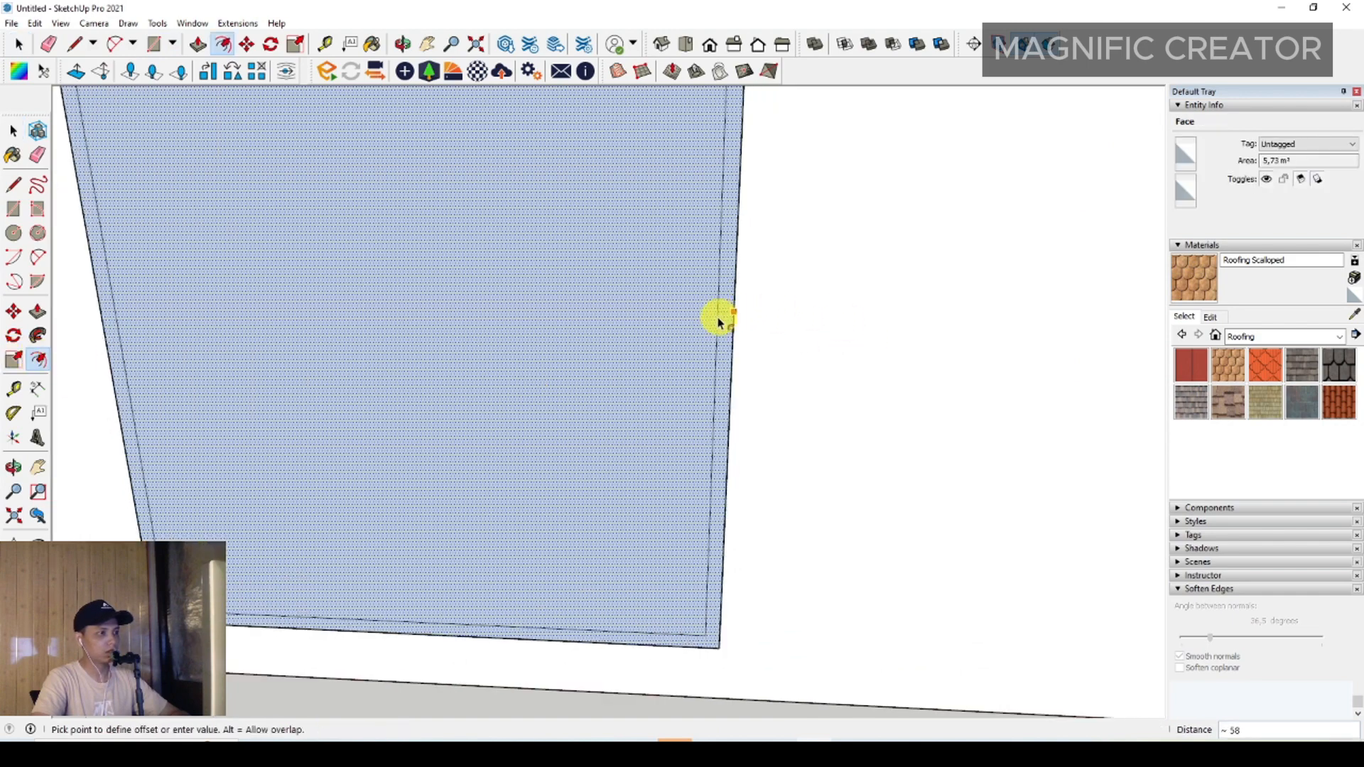
pyautogui.click(719, 321)
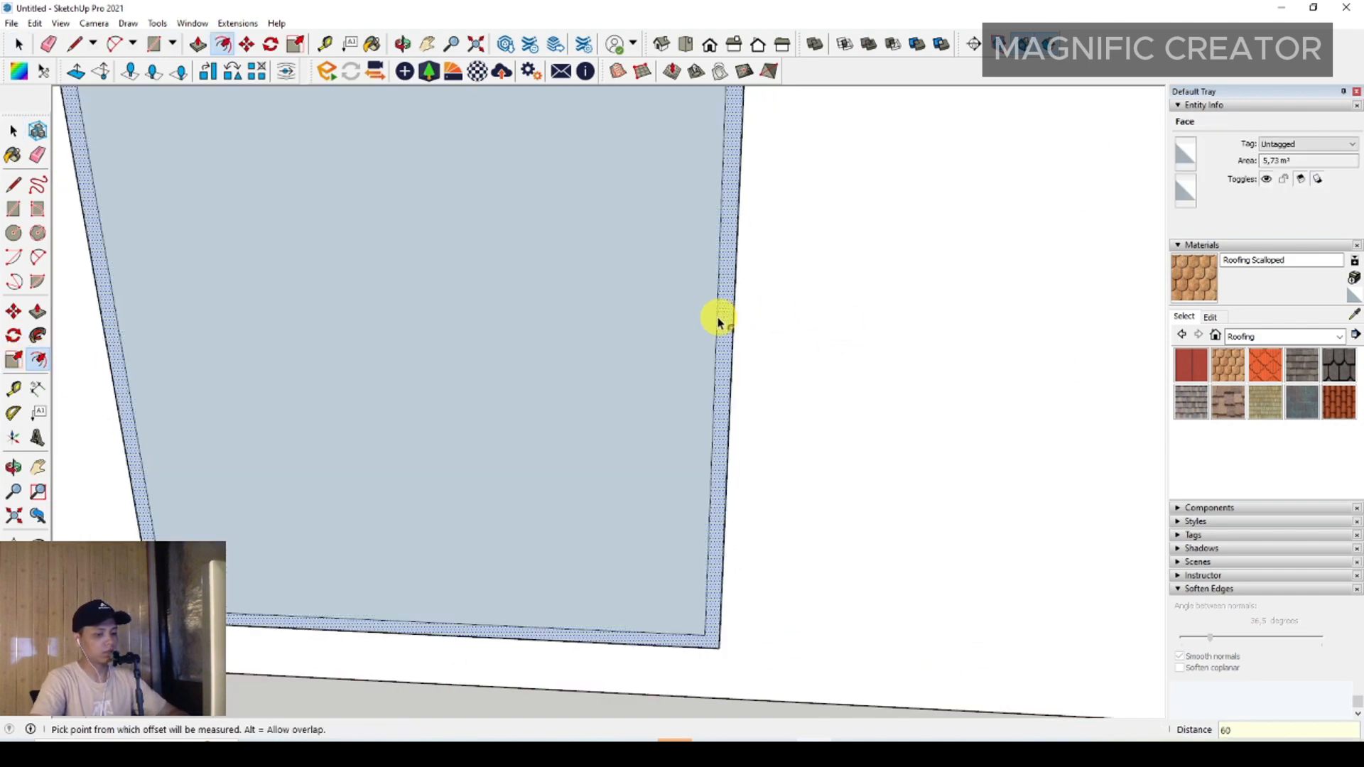
pyautogui.press('space')
pyautogui.rightClick(457, 404)
pyautogui.click(491, 429)
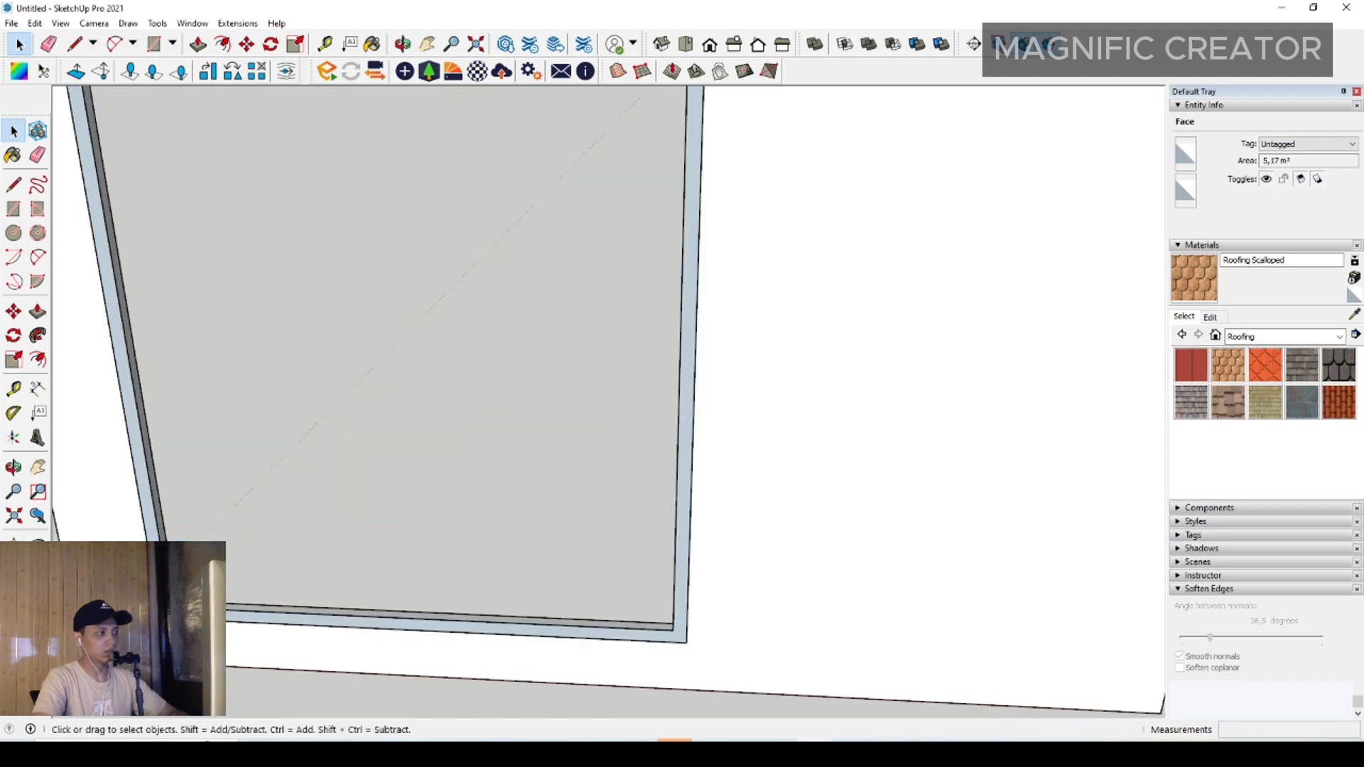
# Push/Pull the frame face 120 mm into the opening and make the frame a group.
pyautogui.scroll(5, 356, 621)
pyautogui.press('p')
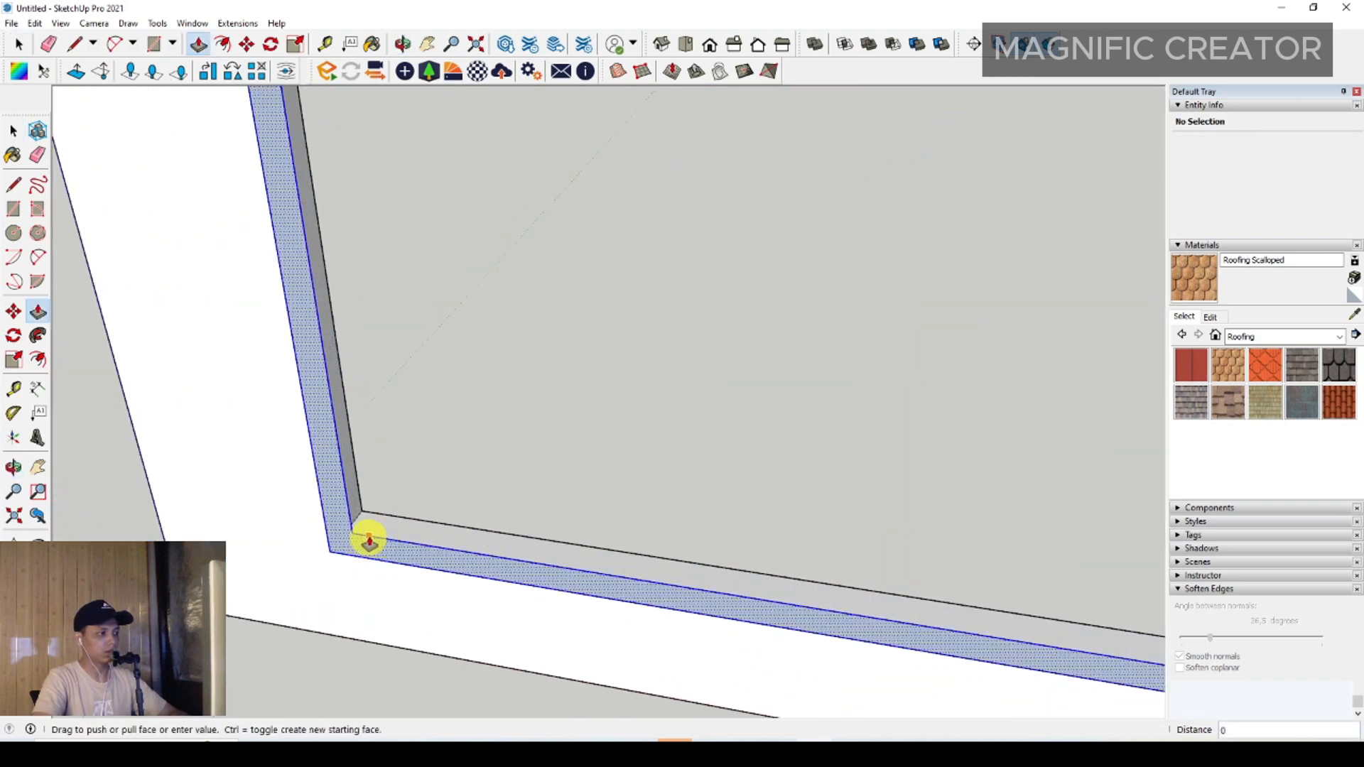
pyautogui.click(377, 542)
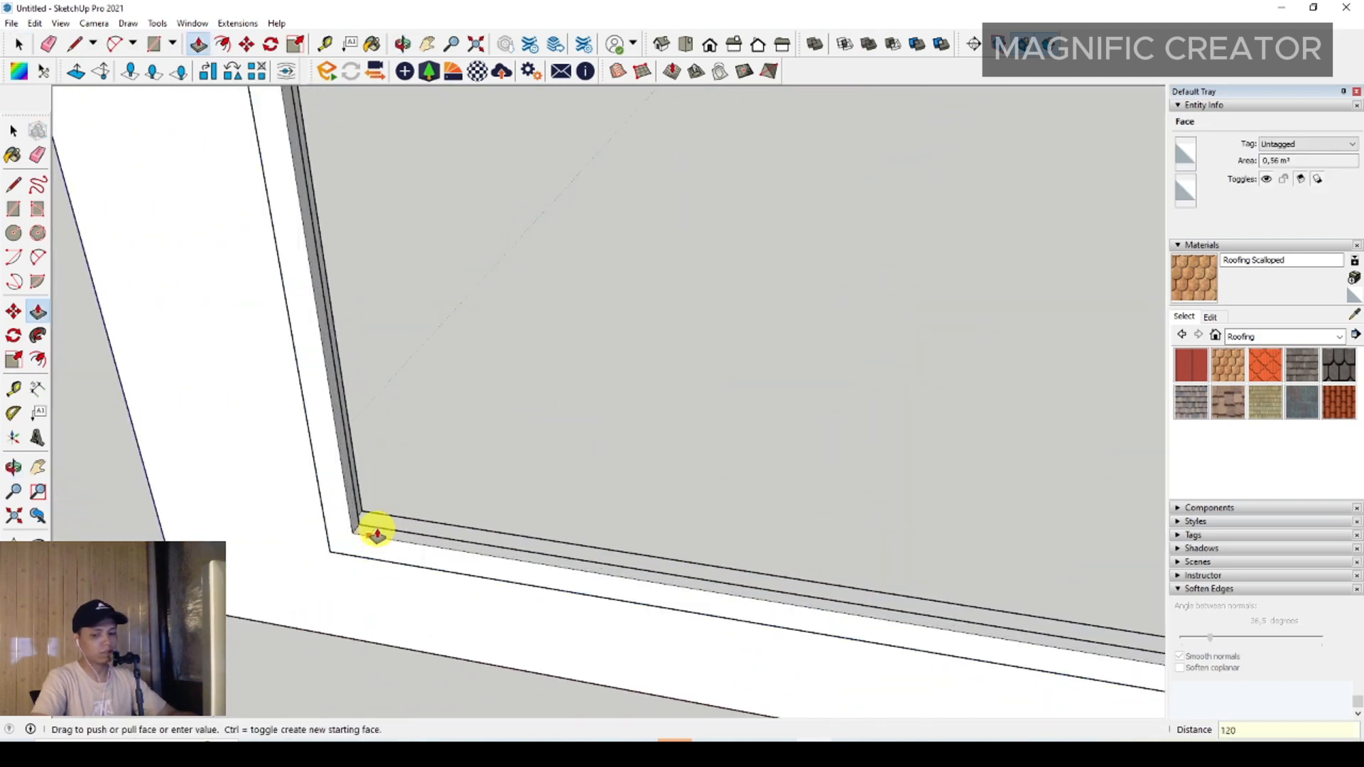
pyautogui.click(377, 533)
pyautogui.press('space')
pyautogui.tripleClick(375, 531)
pyautogui.rightClick(377, 527)
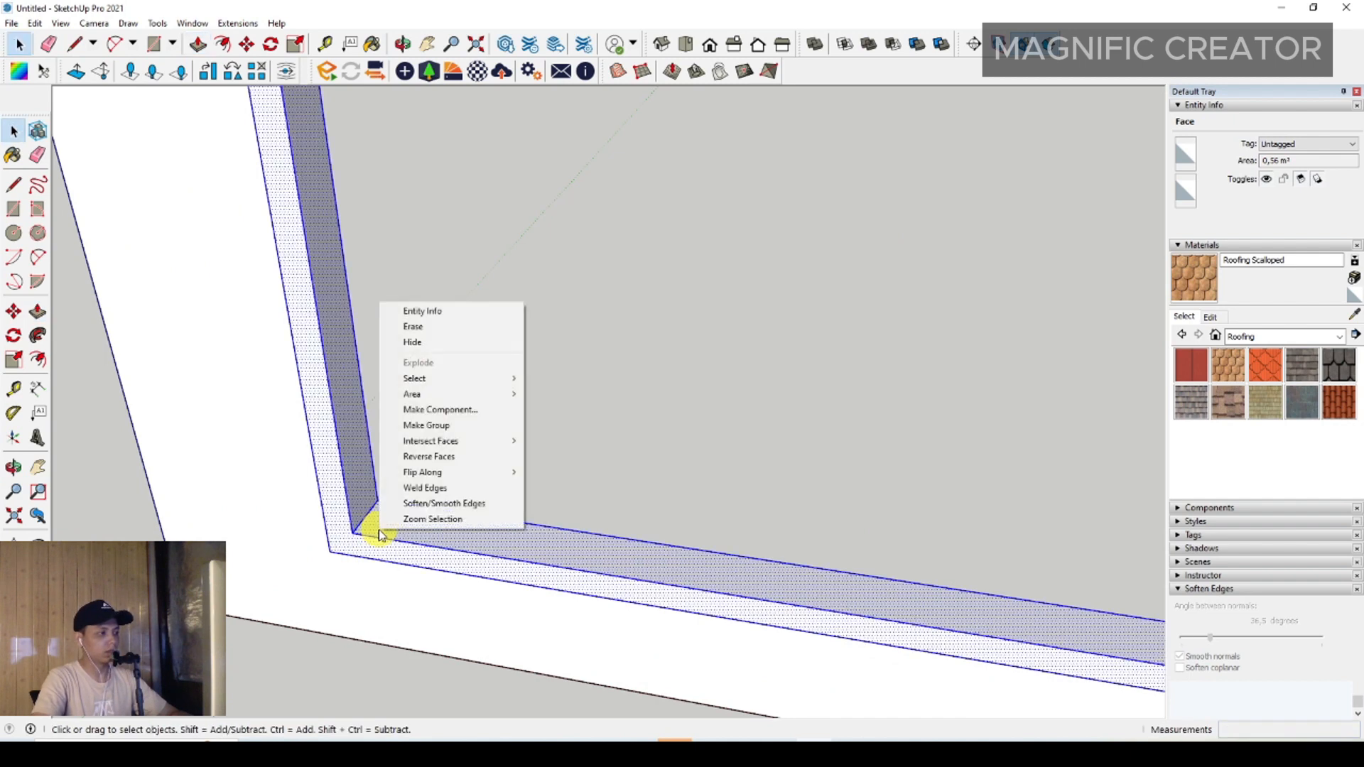
pyautogui.click(427, 425)
# Draw a 2274 by 120 mm rectangle over the inner side face of the frame's right jamb.
pyautogui.moveTo(384, 529); pyautogui.dragTo(913, 554, button='middle')
pyautogui.press('r')
pyautogui.click(881, 553)
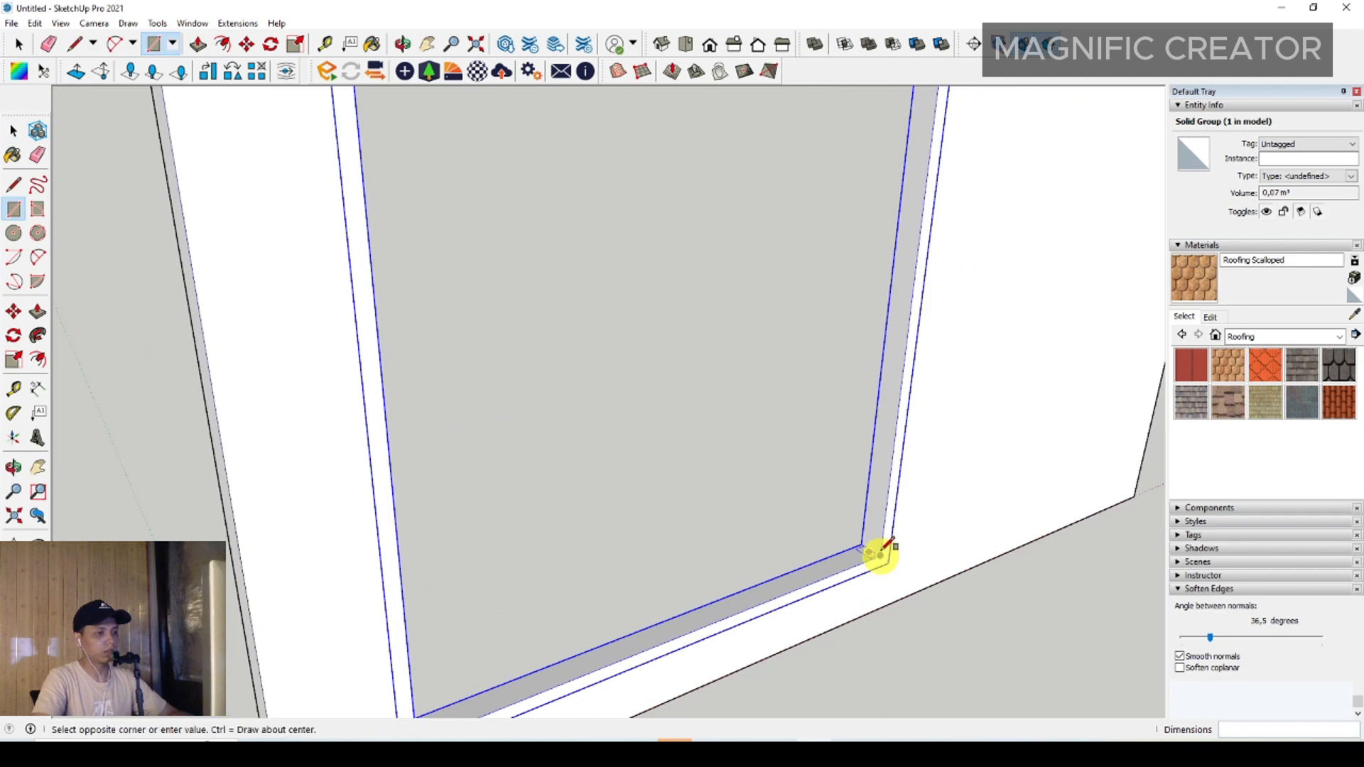
pyautogui.scroll(-5, 882, 490)
pyautogui.scroll(5, 875, 291)
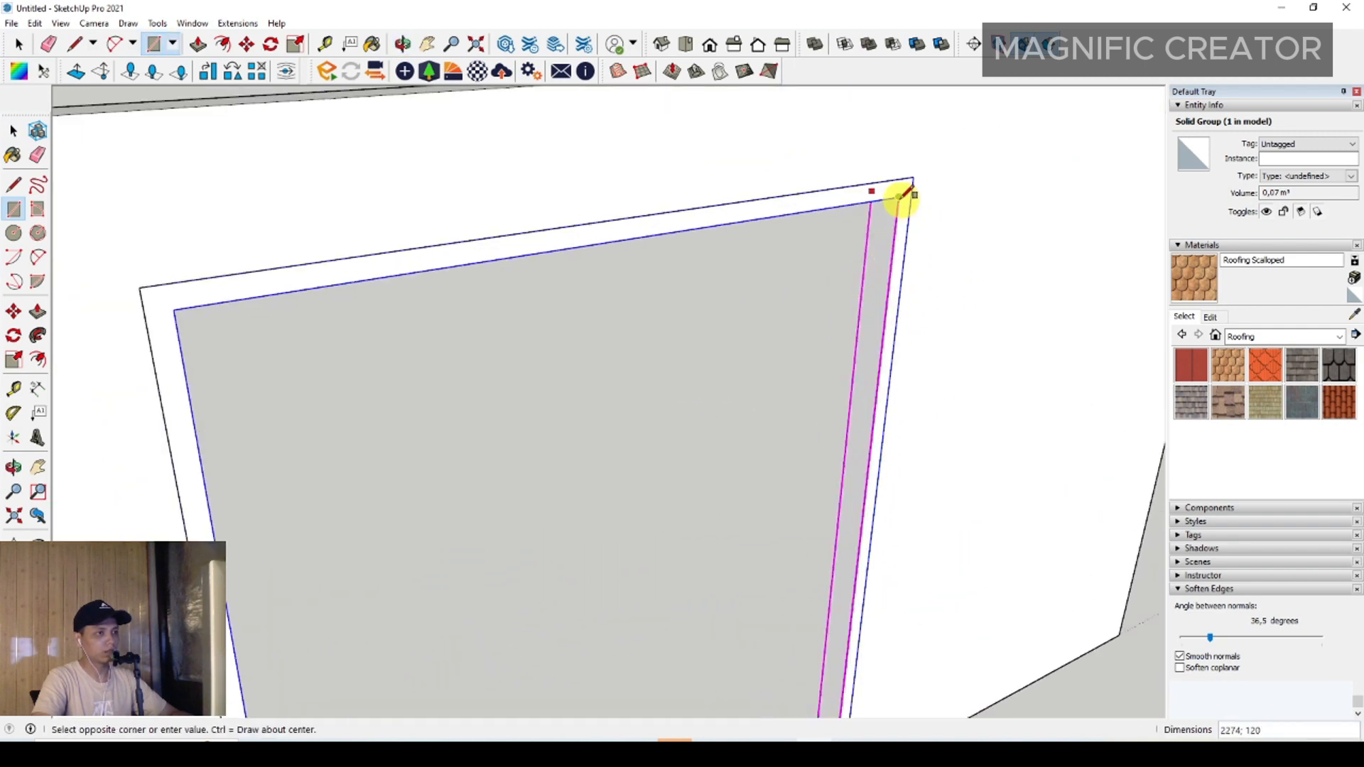
pyautogui.click(902, 195)
pyautogui.press('space')
# Push/Pull the jamb rectangle 60 mm to form a vertical slat and make it a group.
pyautogui.press('p')
pyautogui.click(892, 238)
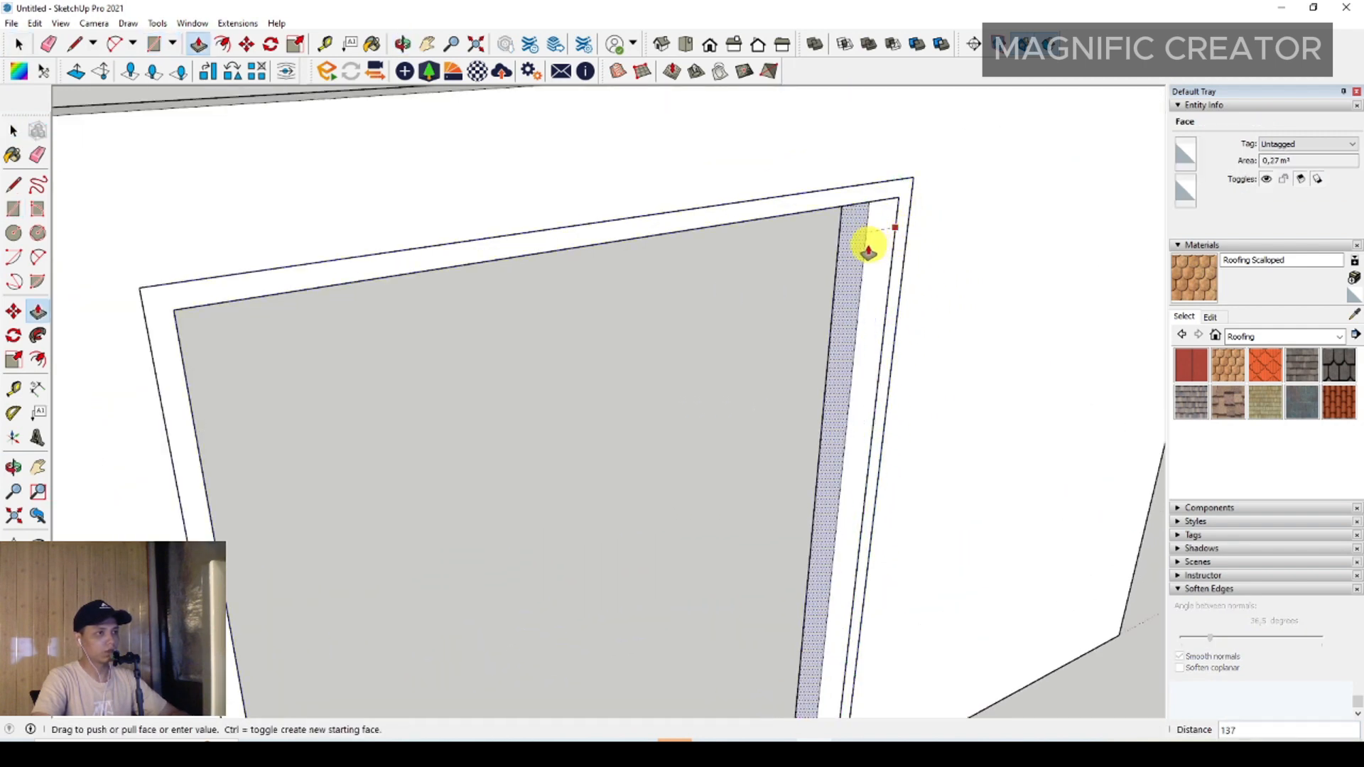
pyautogui.click(868, 250)
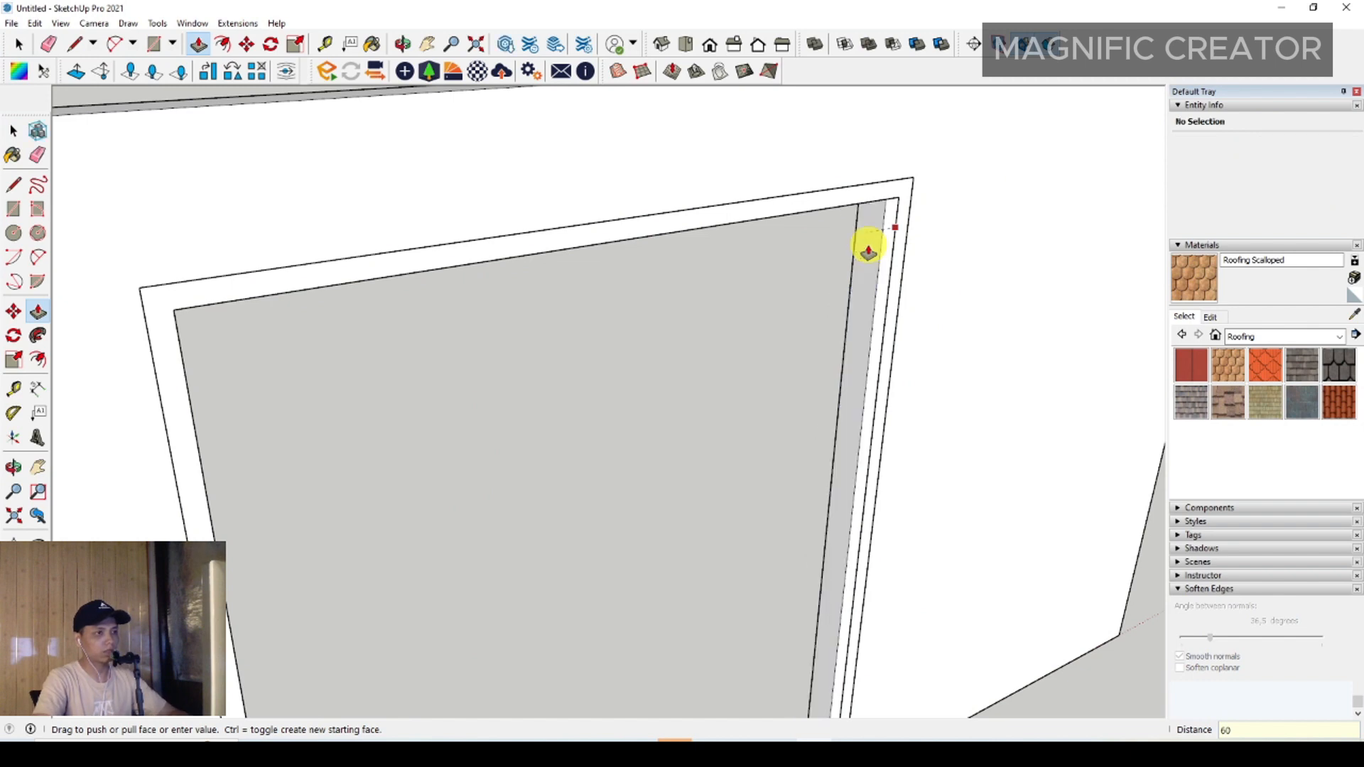
pyautogui.press('space')
pyautogui.rightClick(880, 245)
pyautogui.click(926, 365)
# Move the slat group by its lower front corner along the frame's bottom rail to the middle of the opening.
pyautogui.scroll(-3, 889, 387)
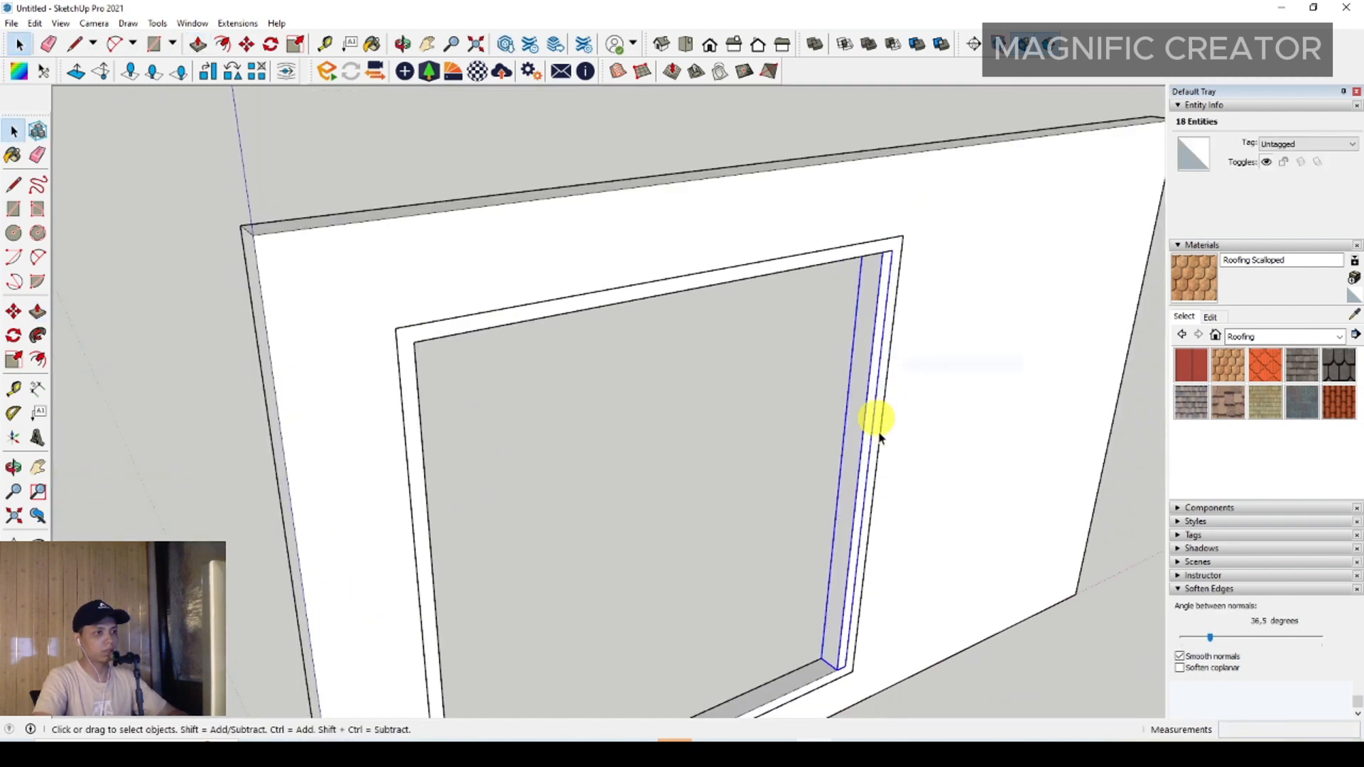
pyautogui.moveTo(879, 427); pyautogui.dragTo(619, 437, button='middle')
pyautogui.scroll(3, 732, 543)
pyautogui.moveTo(736, 572); pyautogui.dragTo(741, 587, button='middle')
pyautogui.click(740, 579)
pyautogui.press('m')
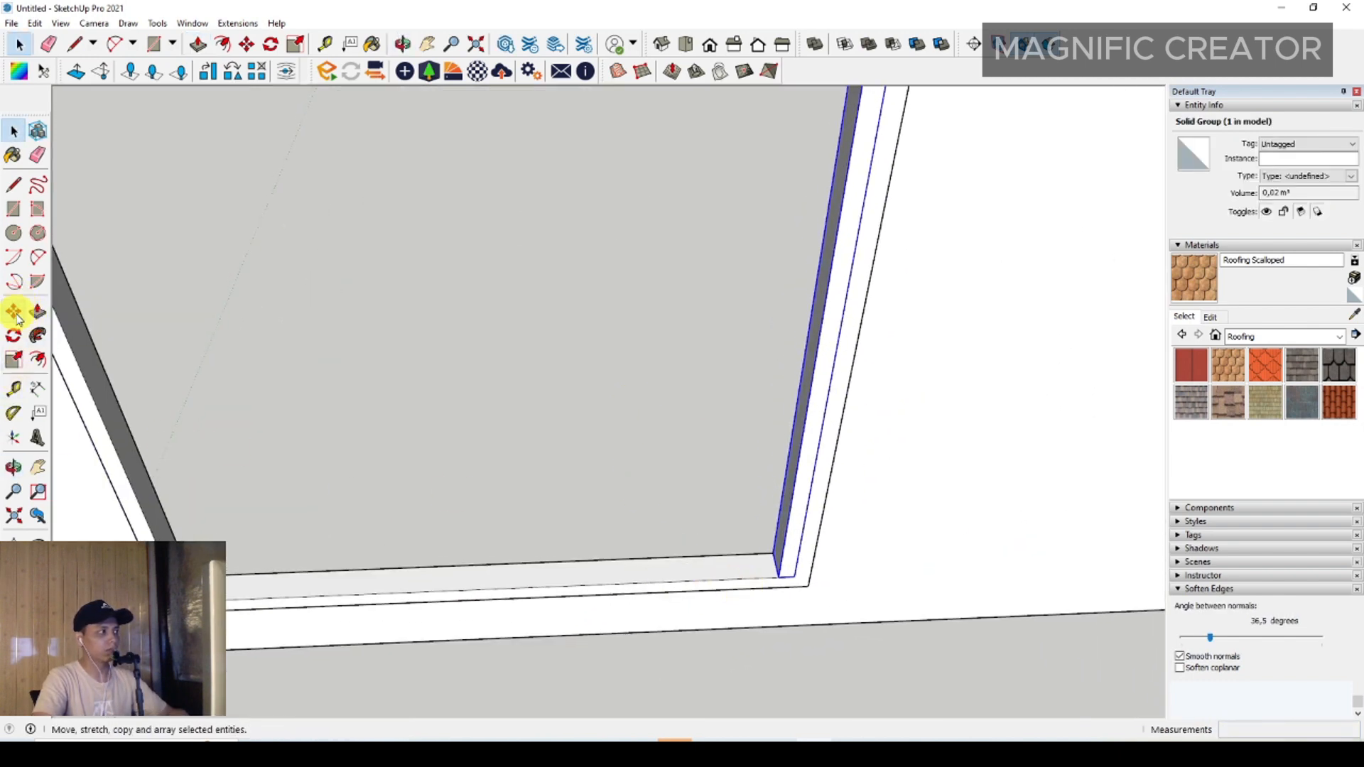
pyautogui.click(780, 579)
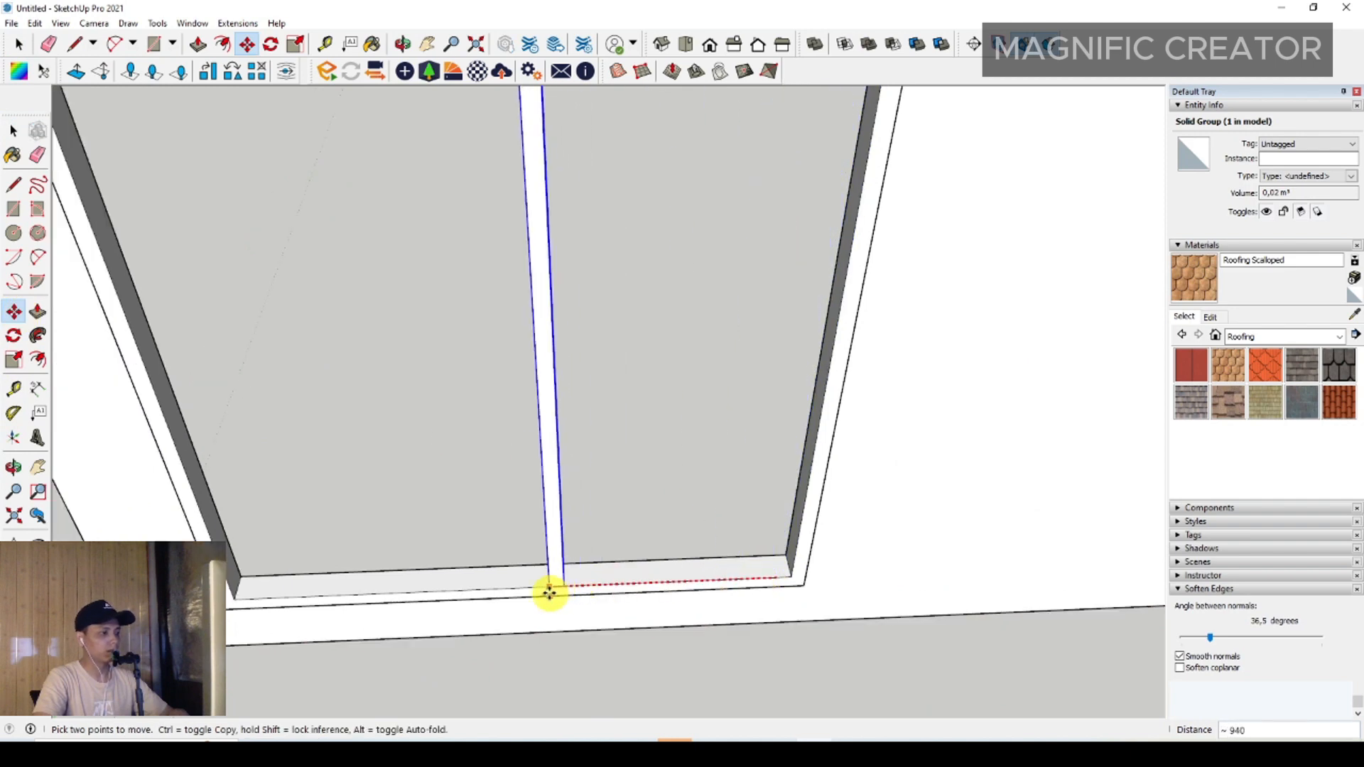
pyautogui.press('space')
# Convert the middle slat group into a component.
pyautogui.scroll(-2, 412, 591)
pyautogui.moveTo(388, 594); pyautogui.dragTo(606, 599, button='middle')
pyautogui.scroll(3, 606, 589)
pyautogui.rightClick(609, 585)
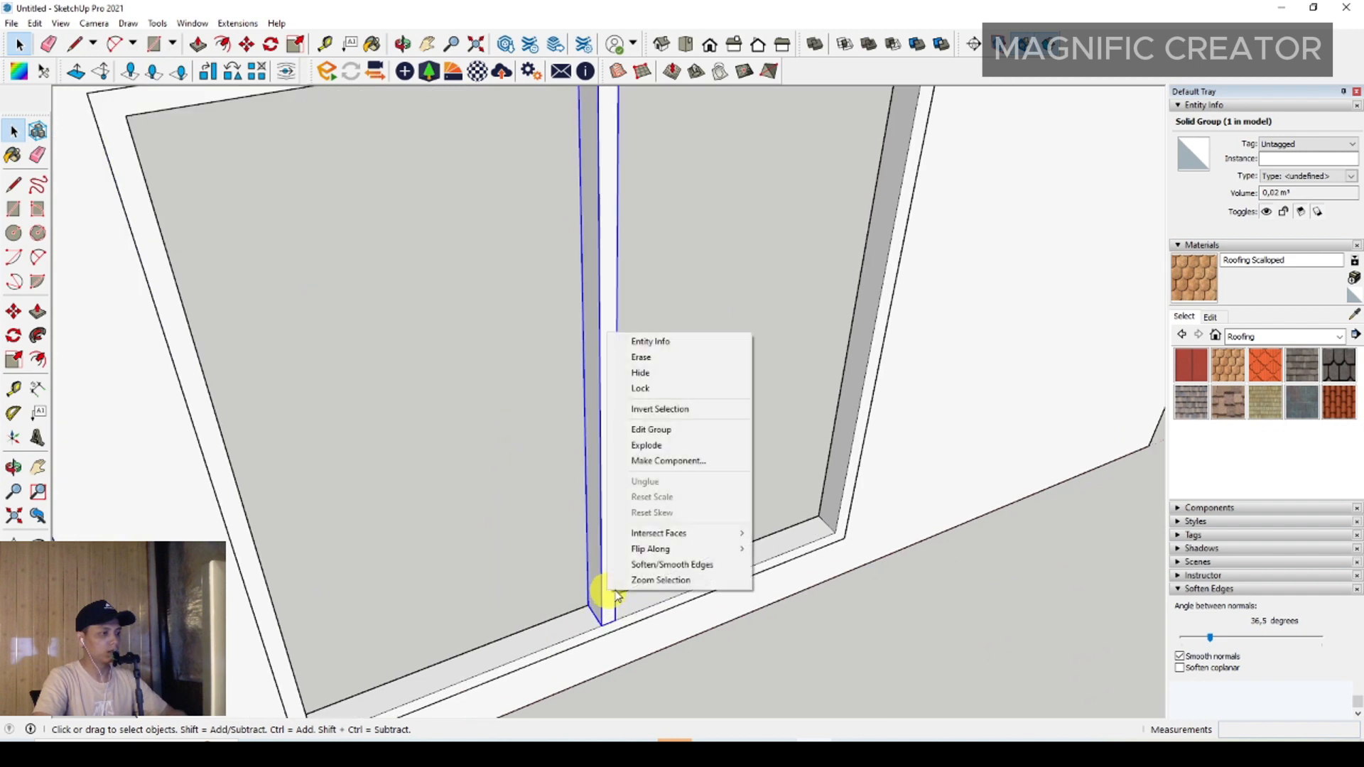
pyautogui.click(675, 459)
pyautogui.click(602, 456)
# Copy the slat component to the frame's left jamb and divide the spacing into a 9/ array.
pyautogui.scroll(3, 625, 615)
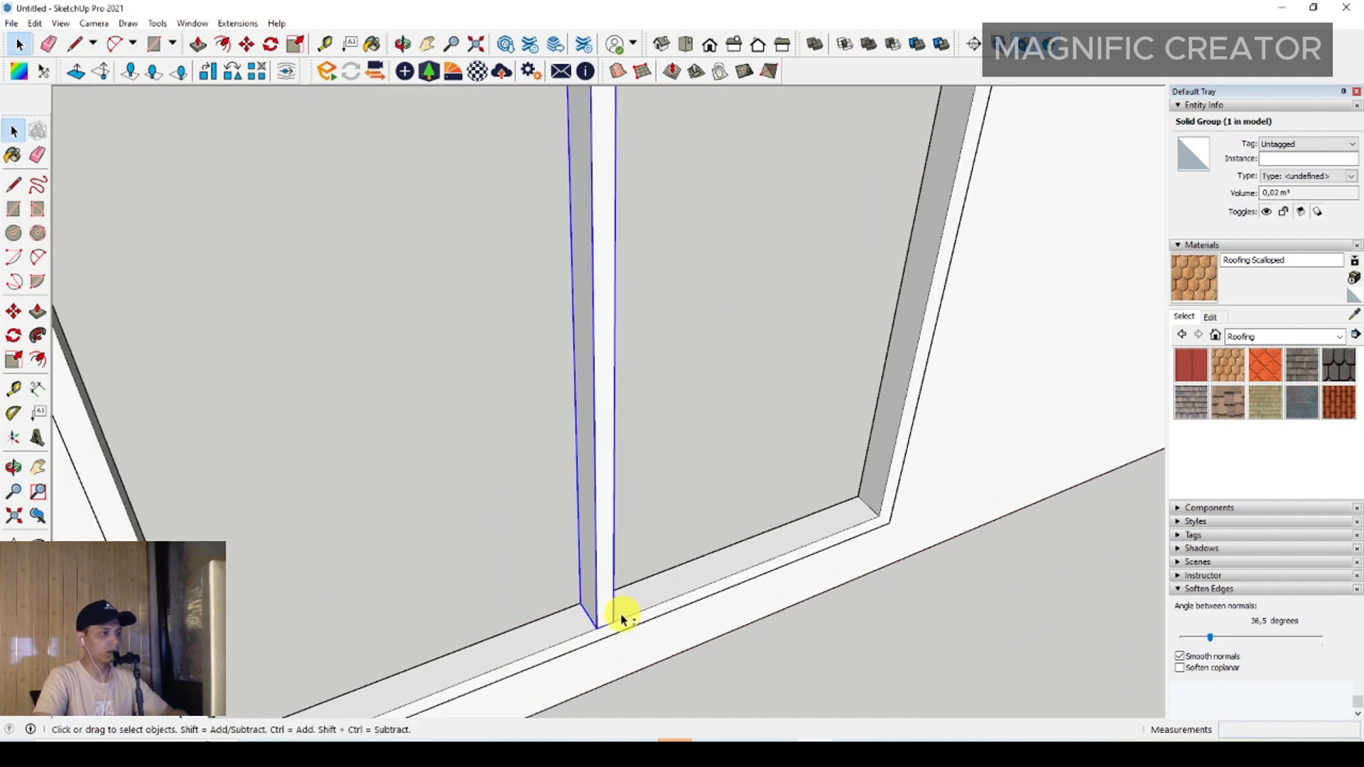
pyautogui.moveTo(625, 615); pyautogui.dragTo(360, 450, button='middle')
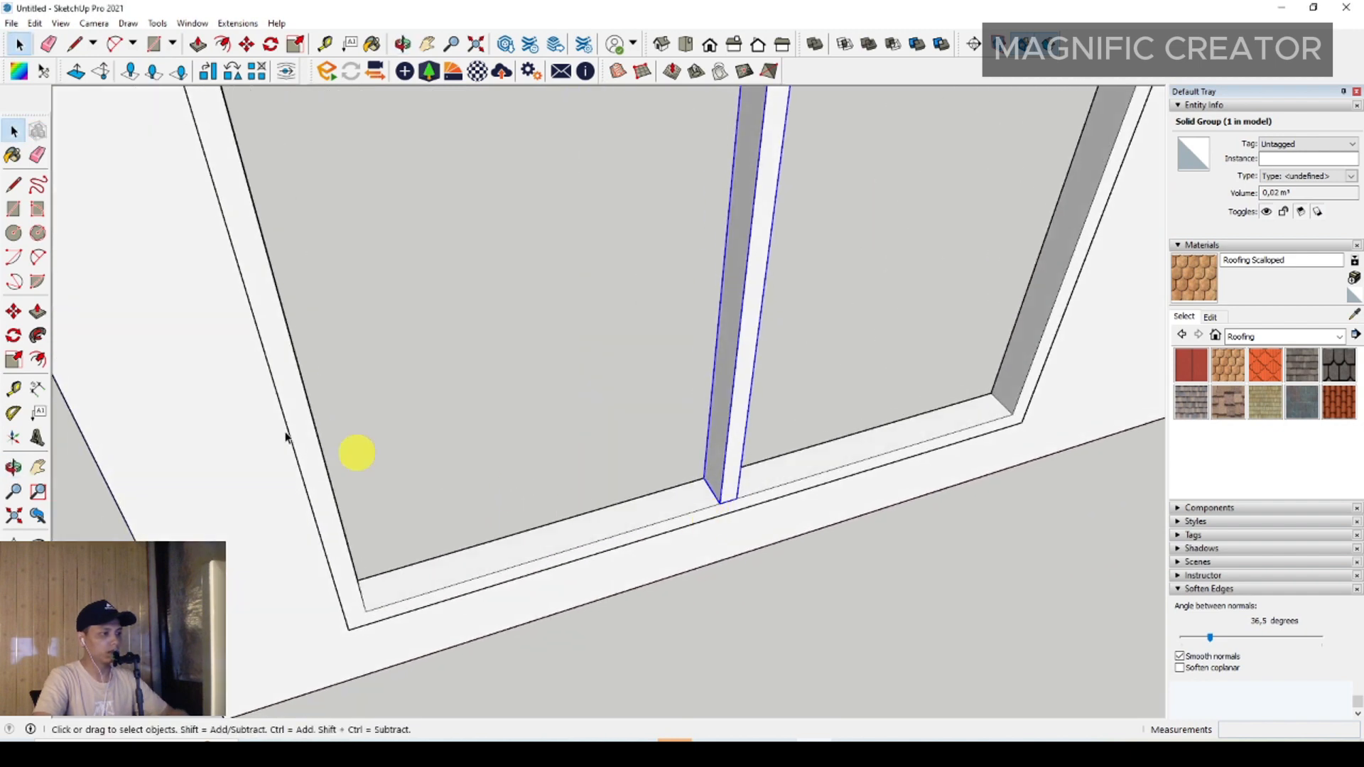
pyautogui.press('ctrl')
pyautogui.click(721, 502)
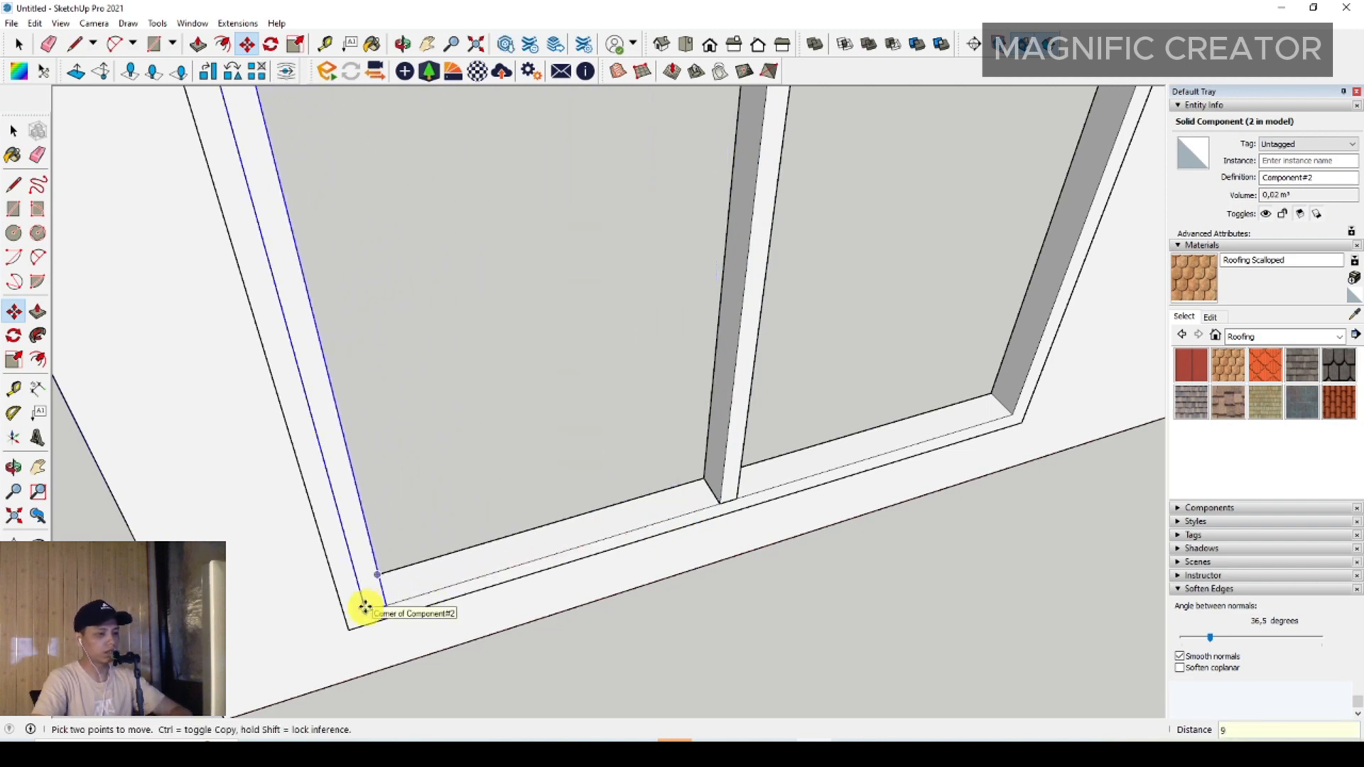
pyautogui.press('Return')
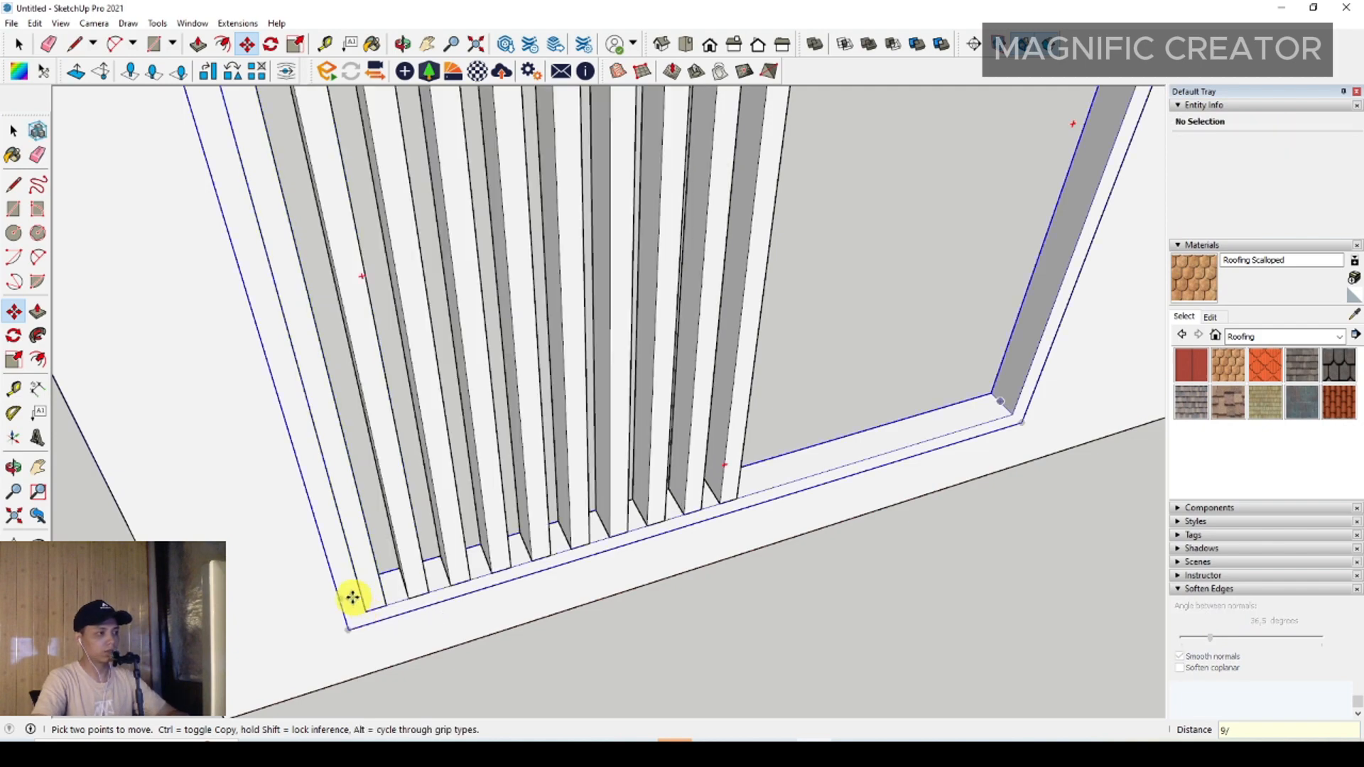
pyautogui.press('space')
pyautogui.scroll(-1, 645, 589)
pyautogui.moveTo(645, 589); pyautogui.dragTo(713, 554, button='middle')
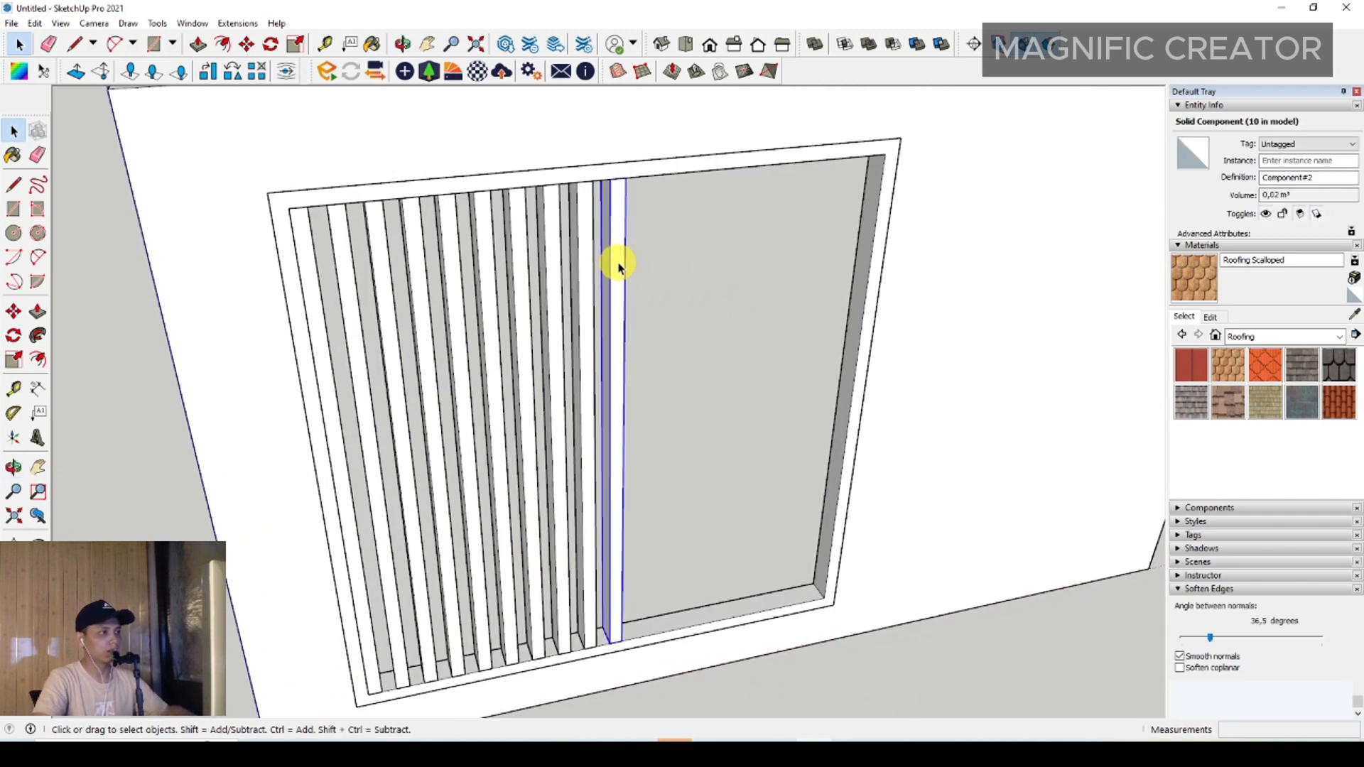
pyautogui.scroll(2, 618, 265)
pyautogui.moveTo(618, 266); pyautogui.dragTo(585, 304, button='middle')
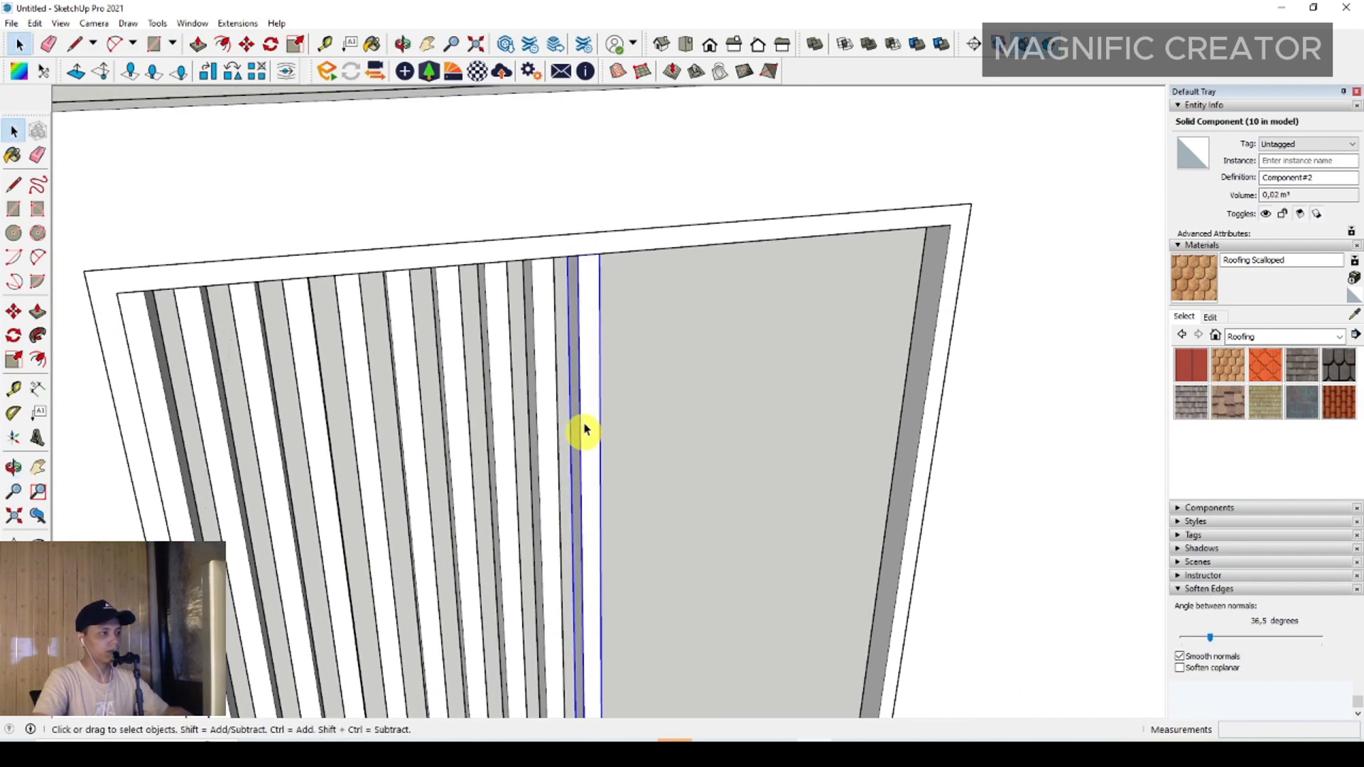
pyautogui.scroll(-2, 593, 320)
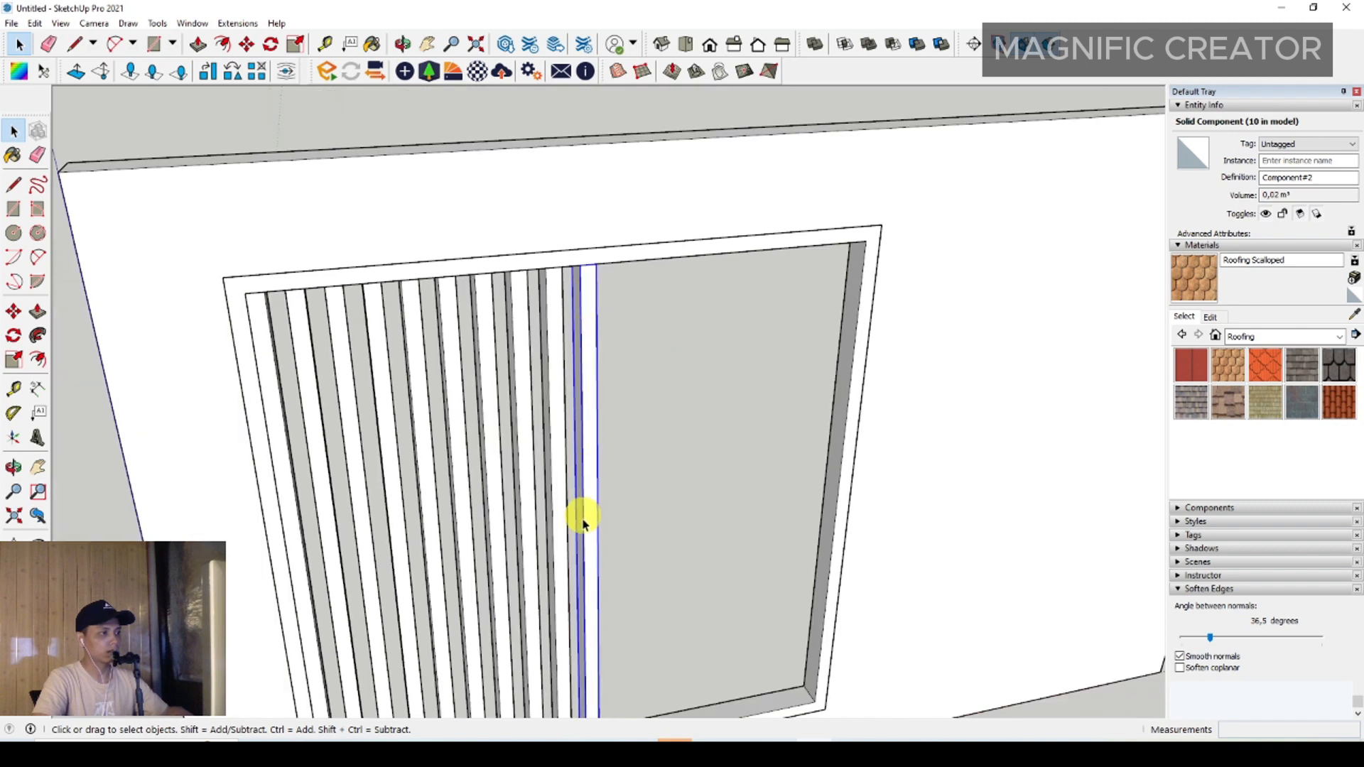
# Rotate a copy of the middle slat 90 degrees about a point near its upper end.
pyautogui.scroll(4, 564, 371)
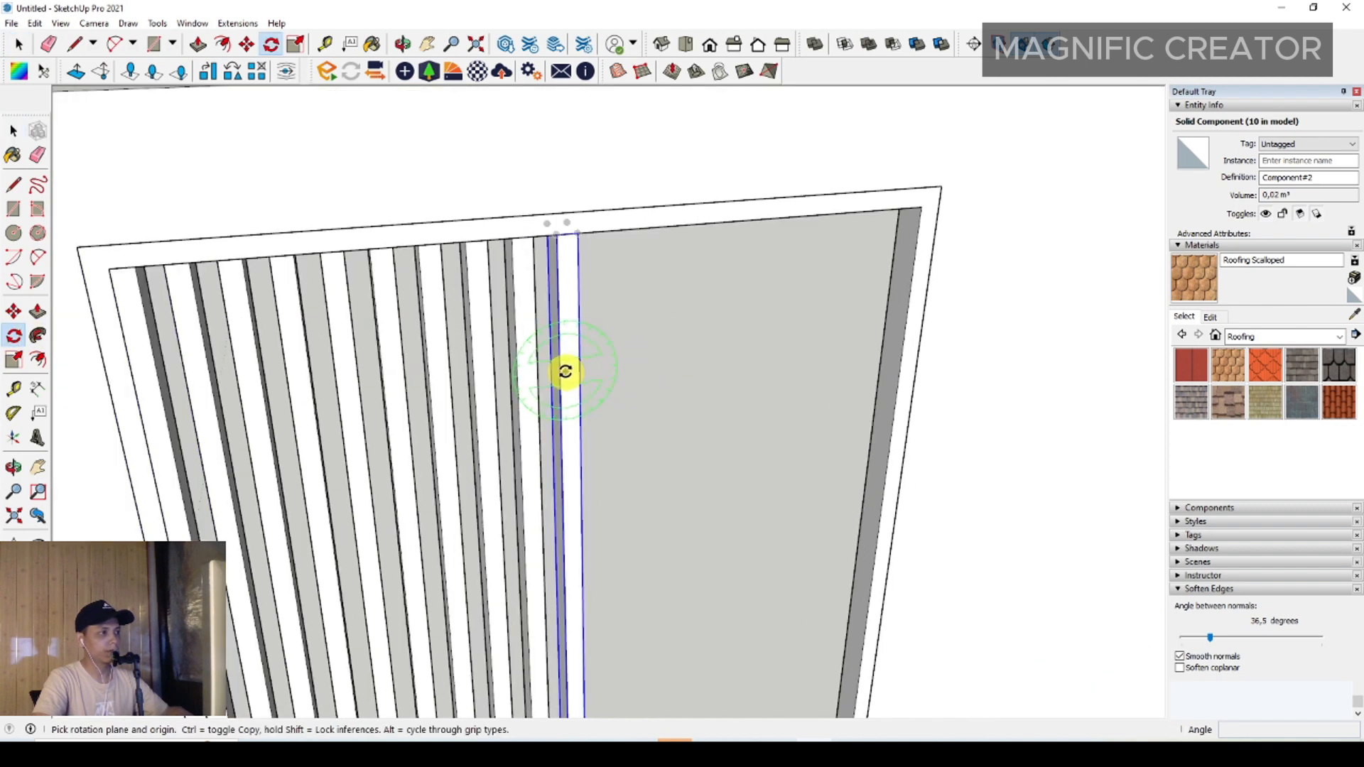
pyautogui.click(570, 277)
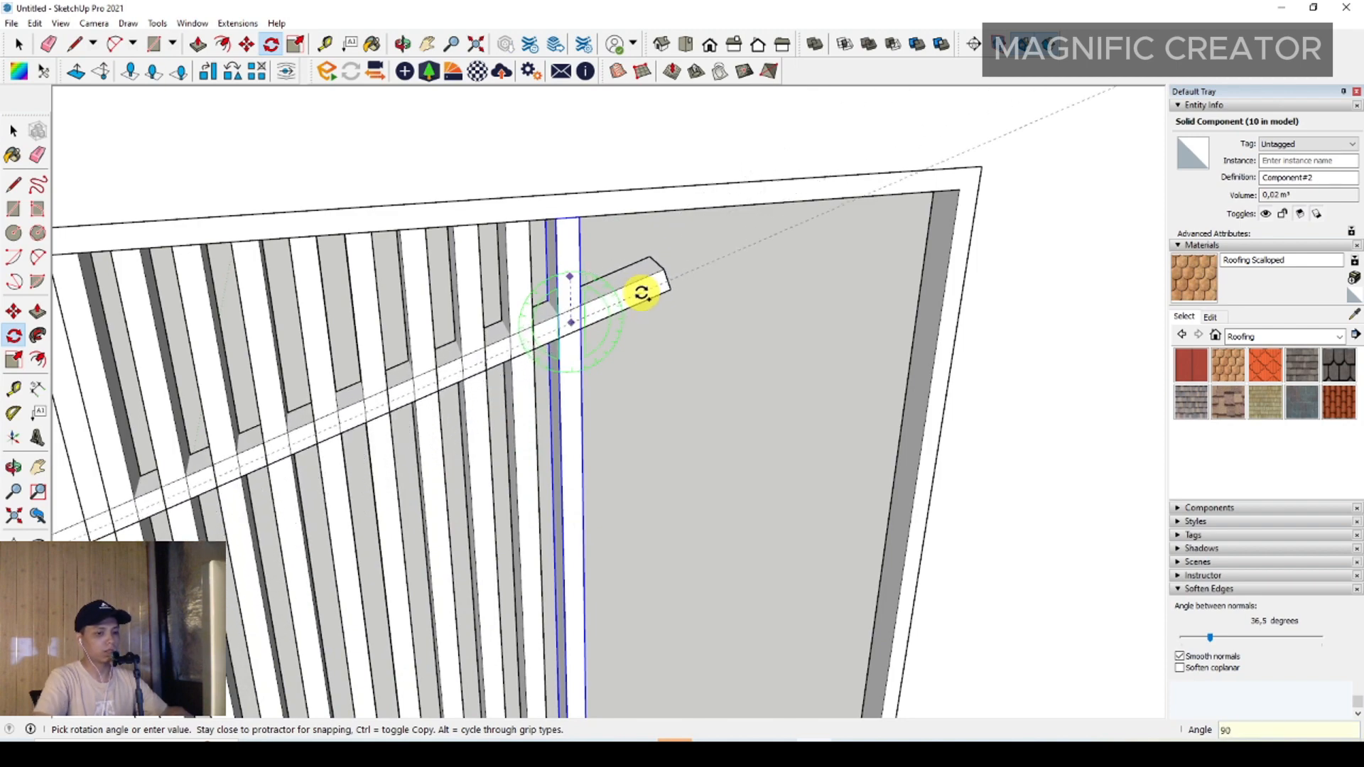
pyautogui.click(641, 293)
pyautogui.press('space')
pyautogui.scroll(-2, 548, 319)
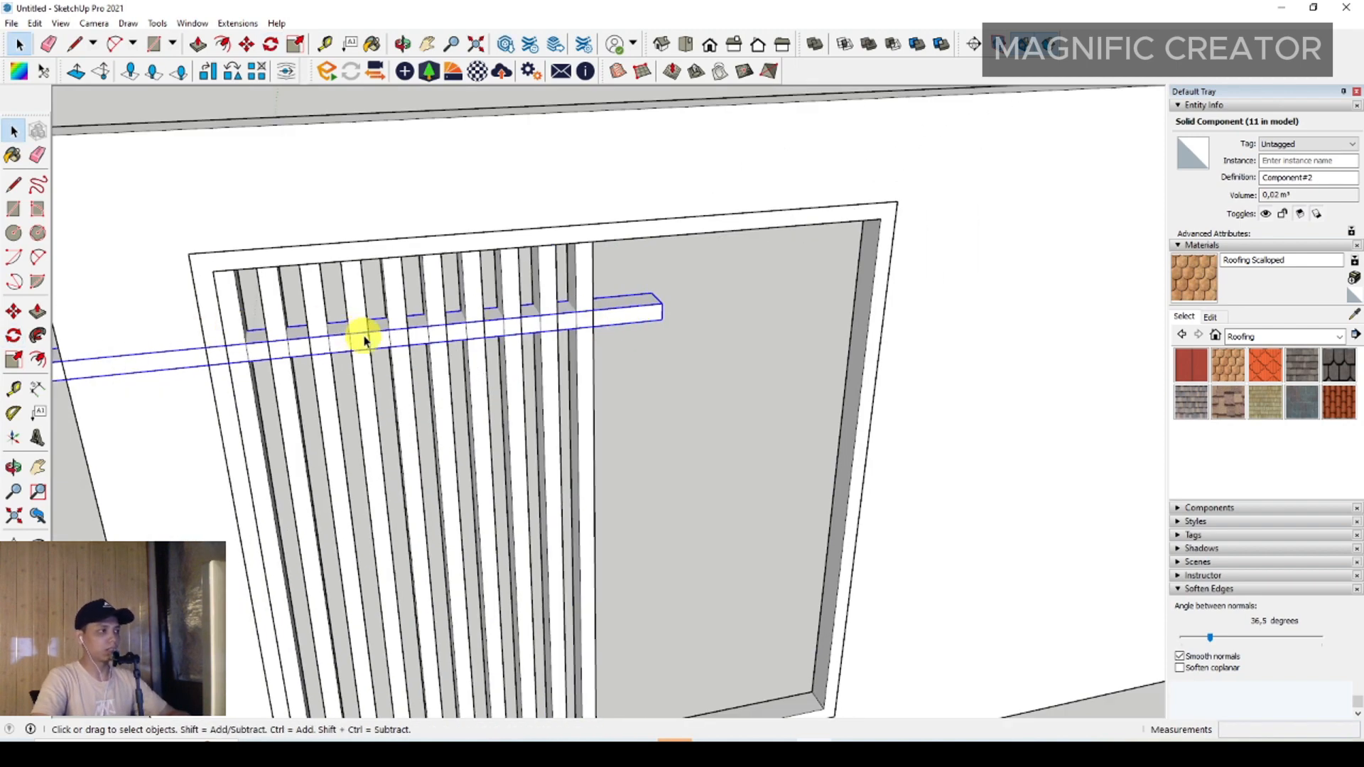
# Move the horizontal bar by its outer end onto the middle slat so it spans the open half of the frame.
pyautogui.moveTo(364, 340); pyautogui.dragTo(213, 313, button='middle')
pyautogui.click(14, 311)
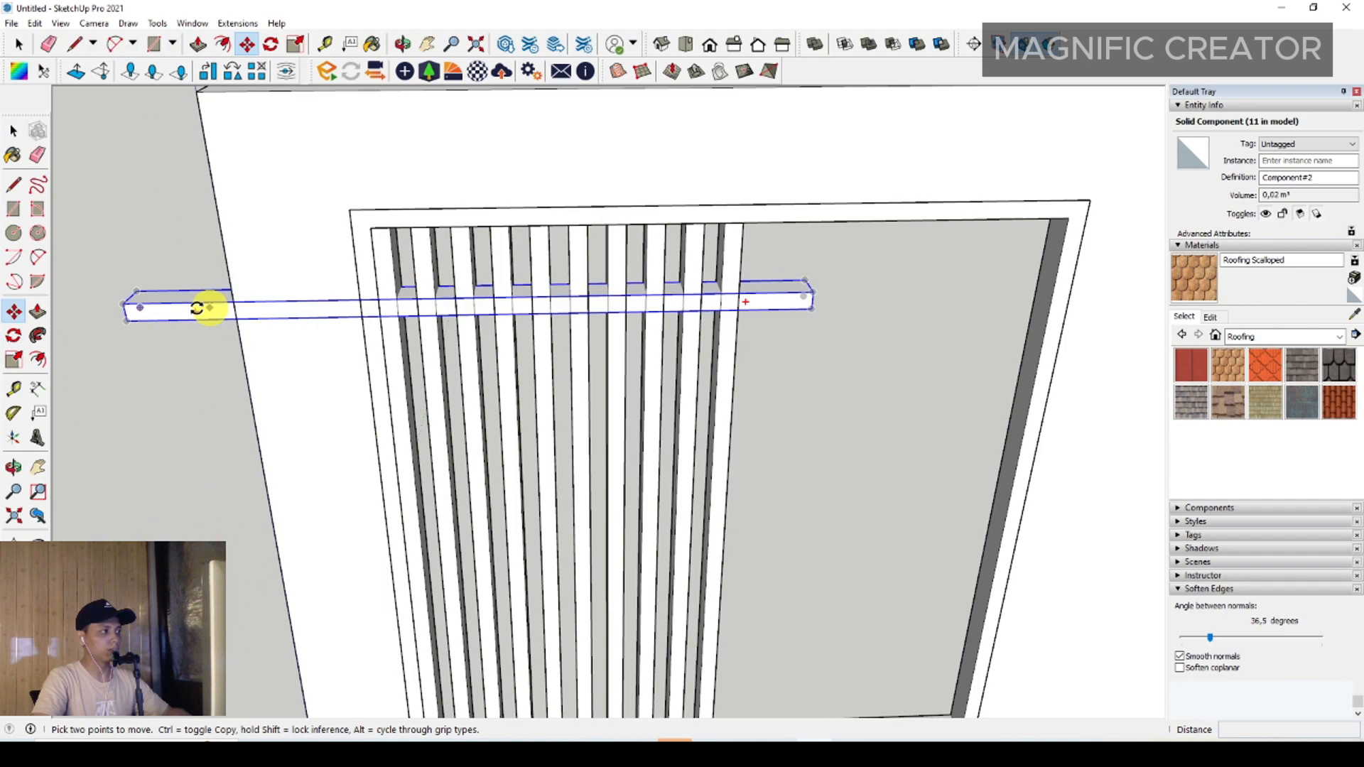
pyautogui.click(126, 305)
pyautogui.click(738, 295)
pyautogui.press('space')
pyautogui.scroll(-2, 753, 297)
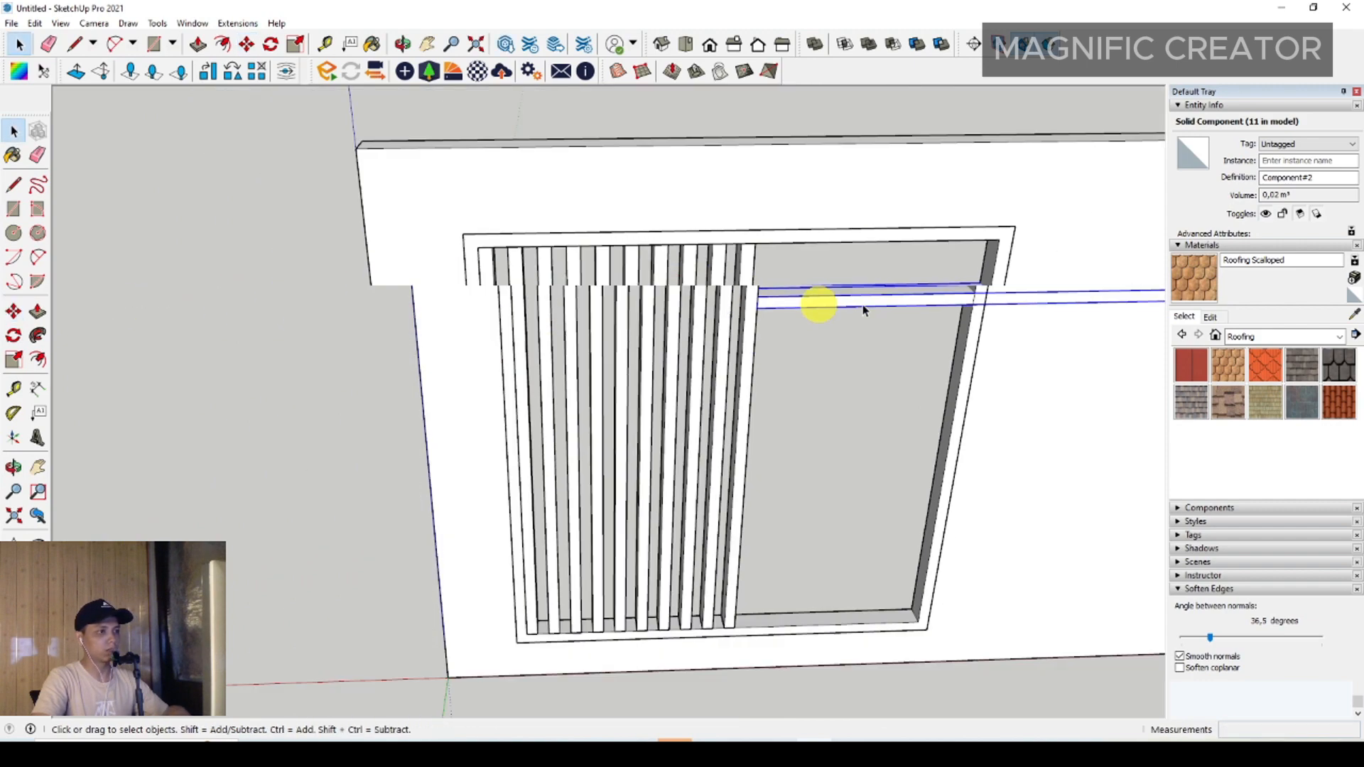
# Make the horizontal bar a unique component, independent of the vertical slats.
pyautogui.moveTo(867, 311); pyautogui.dragTo(652, 282, button='middle')
pyautogui.scroll(2, 628, 295)
pyautogui.rightClick(625, 299)
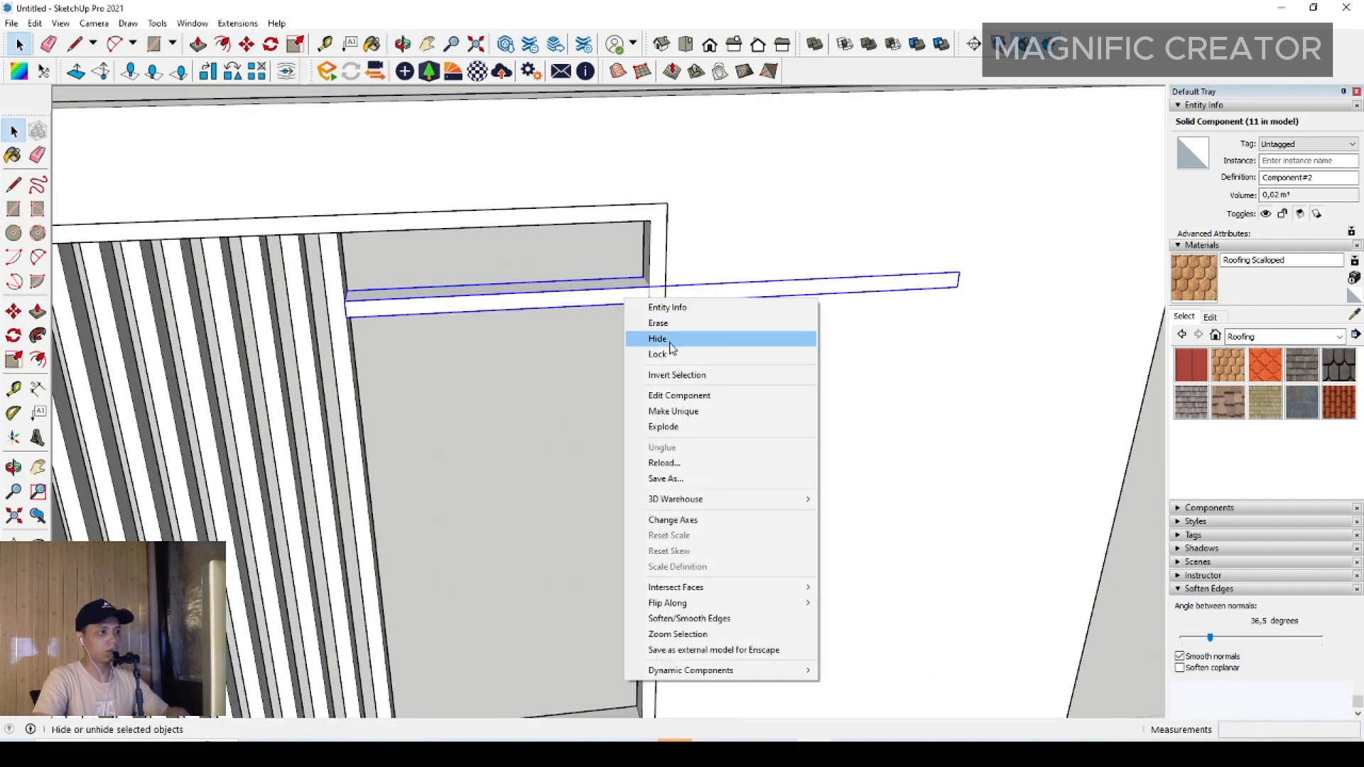
pyautogui.click(673, 411)
# Open the horizontal bar for editing and Push/Pull its far end back to the frame's right jamb.
pyautogui.doubleClick(620, 287)
pyautogui.doubleClick(619, 288)
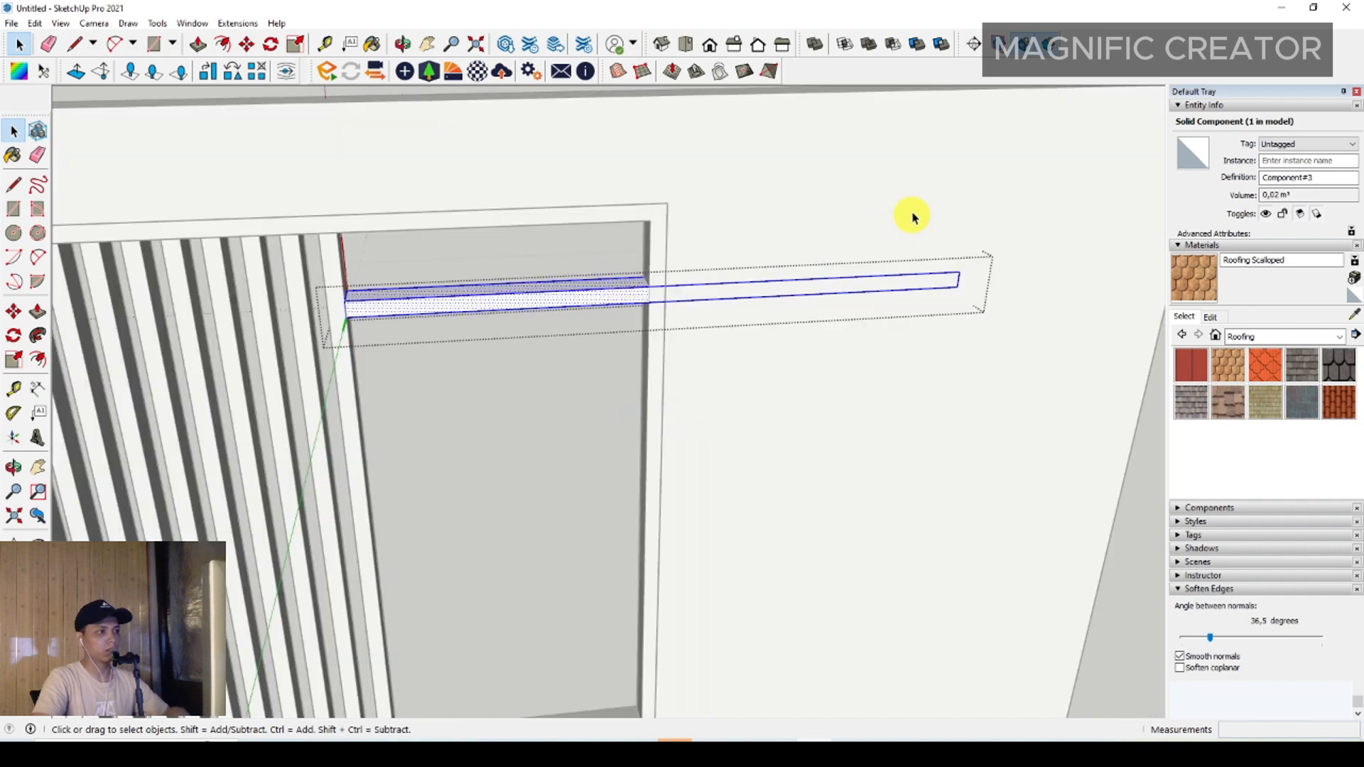
pyautogui.press('p')
pyautogui.click(958, 278)
pyautogui.click(646, 323)
pyautogui.press('space')
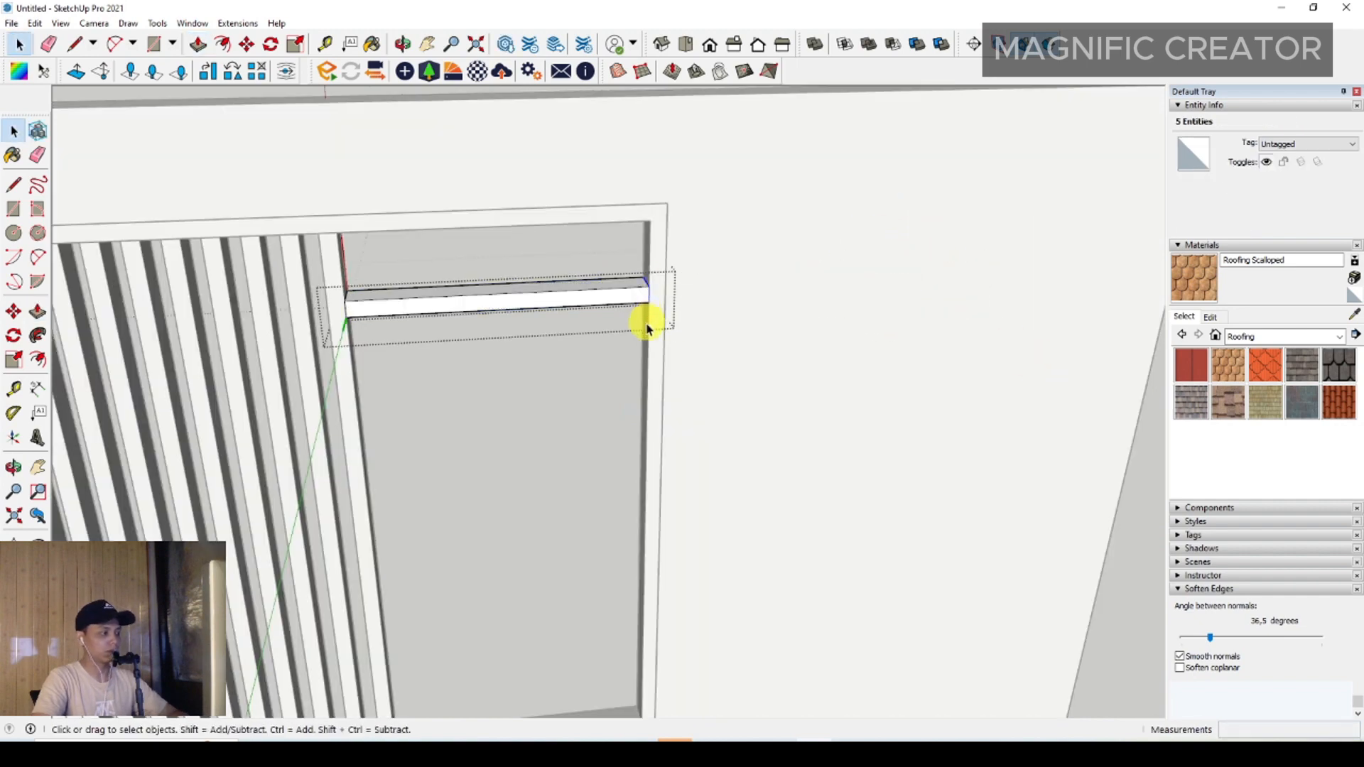
# Move the shortened horizontal bar 150 mm down along the frame's right jamb.
pyautogui.scroll(-3, 578, 390)
pyautogui.moveTo(578, 390); pyautogui.dragTo(746, 314, button='middle')
pyautogui.scroll(3, 616, 277)
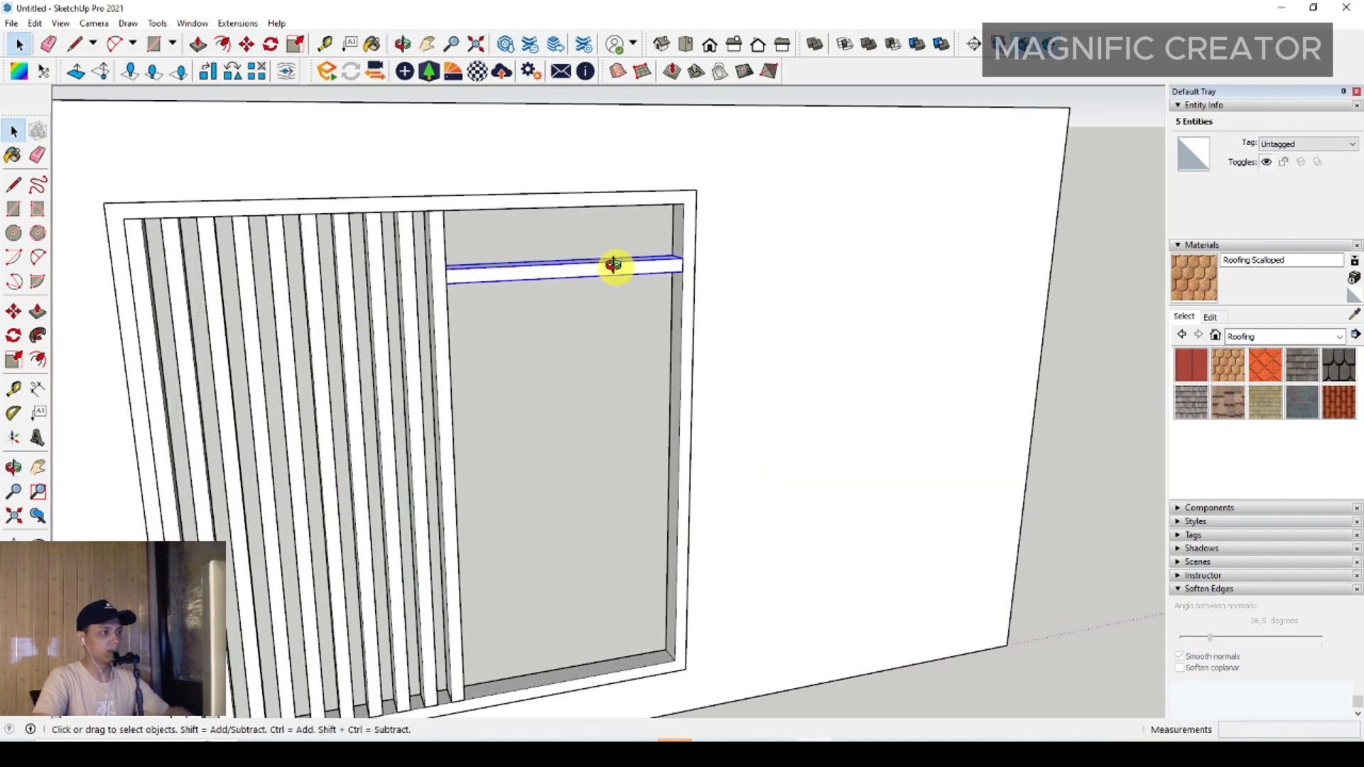
pyautogui.moveTo(613, 264); pyautogui.dragTo(700, 228, button='middle')
pyautogui.click(179, 257)
pyautogui.click(14, 312)
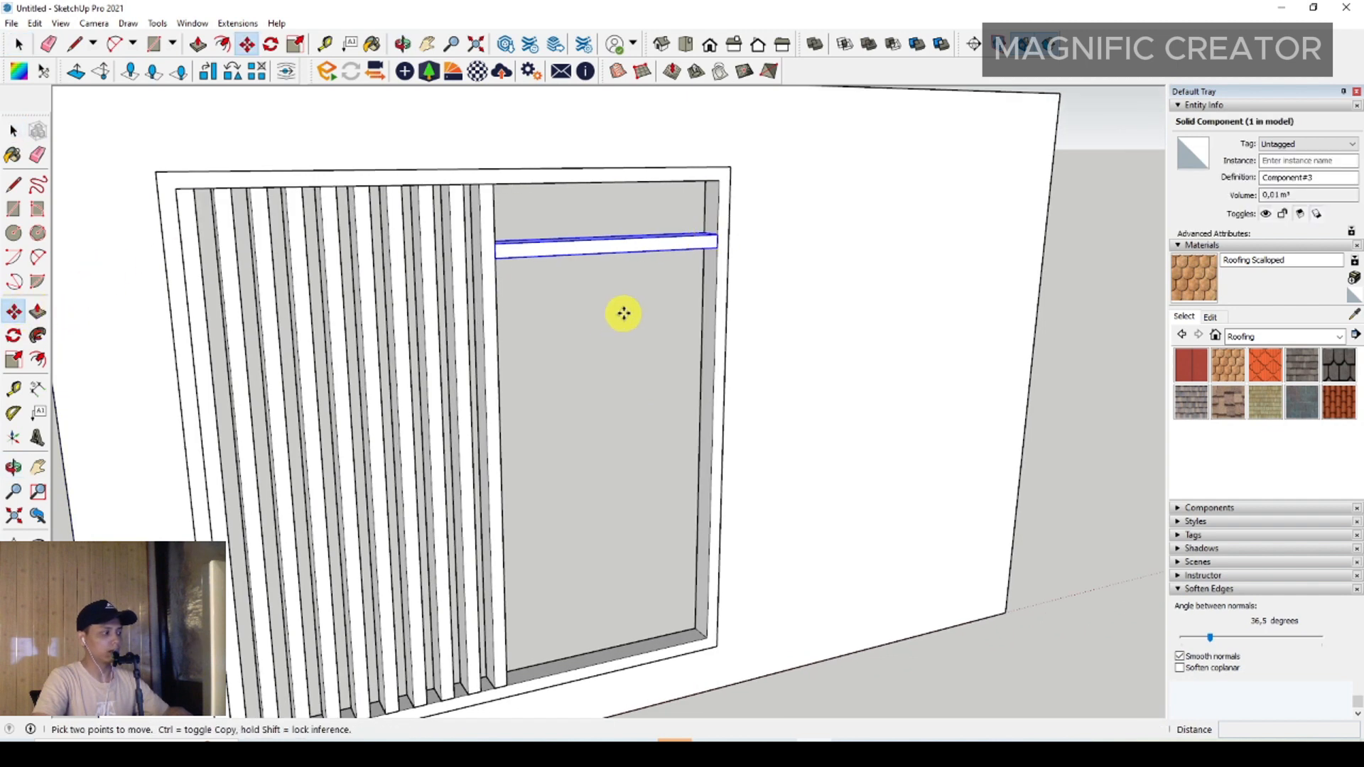
pyautogui.click(720, 235)
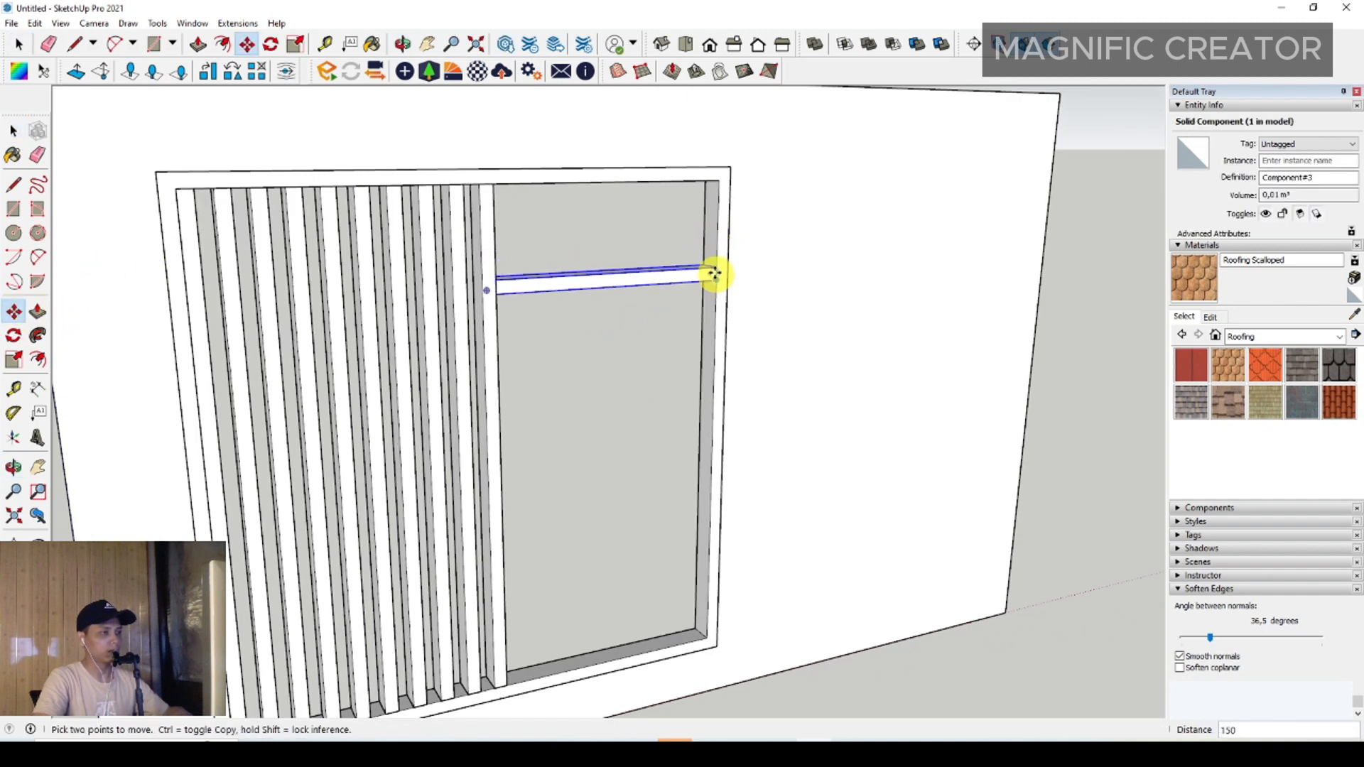
# Copy the horizontal bar down near the frame's bottom and divide the distance by 3 for four evenly spaced bars.
pyautogui.press('ctrl')
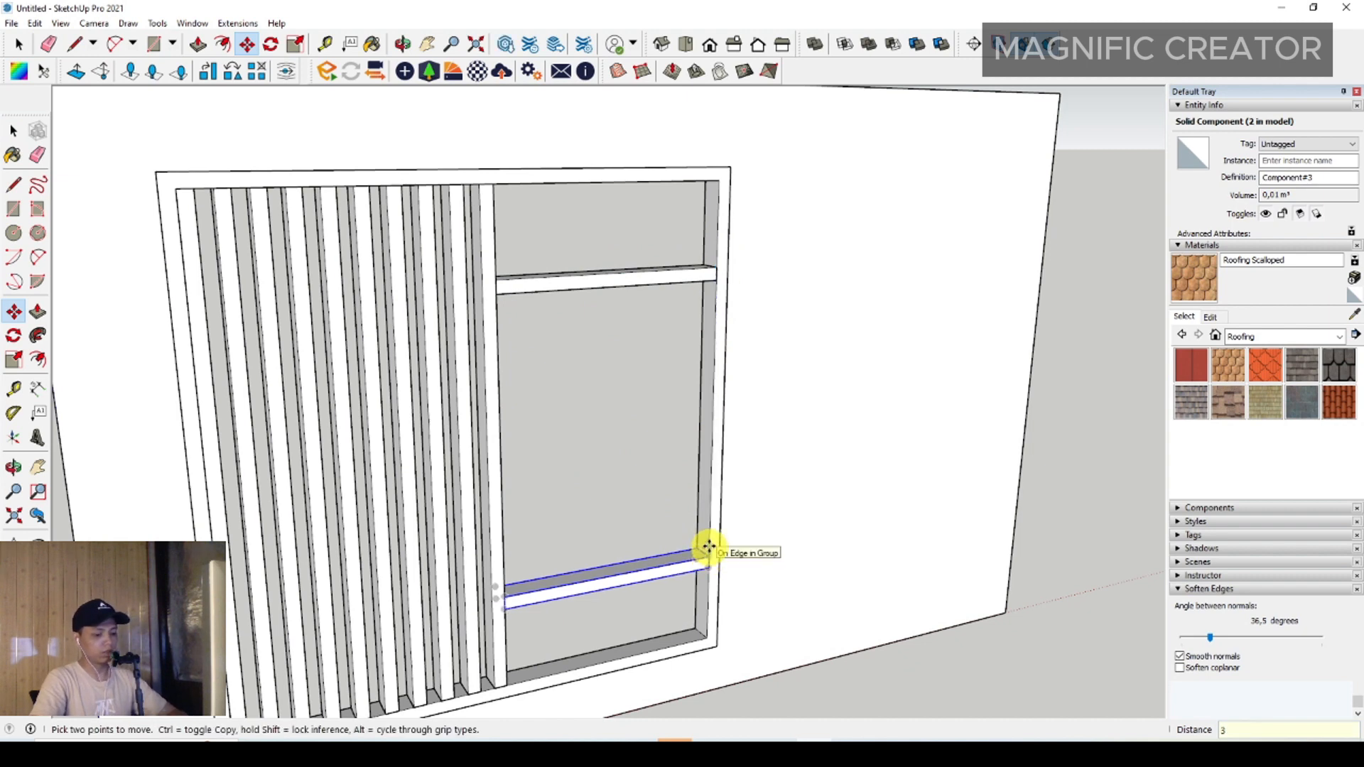
pyautogui.press('Return')
pyautogui.press('space')
# Draw a zigzag line from the frame's top rail to the first bar and on to the second bar.
pyautogui.scroll(-2, 791, 453)
pyautogui.moveTo(791, 453)
pyautogui.mouseDown(button='middle')
pyautogui.moveTo(500, 507)
pyautogui.moveTo(518, 542)
pyautogui.moveTo(606, 249)
pyautogui.mouseUp(button='middle')
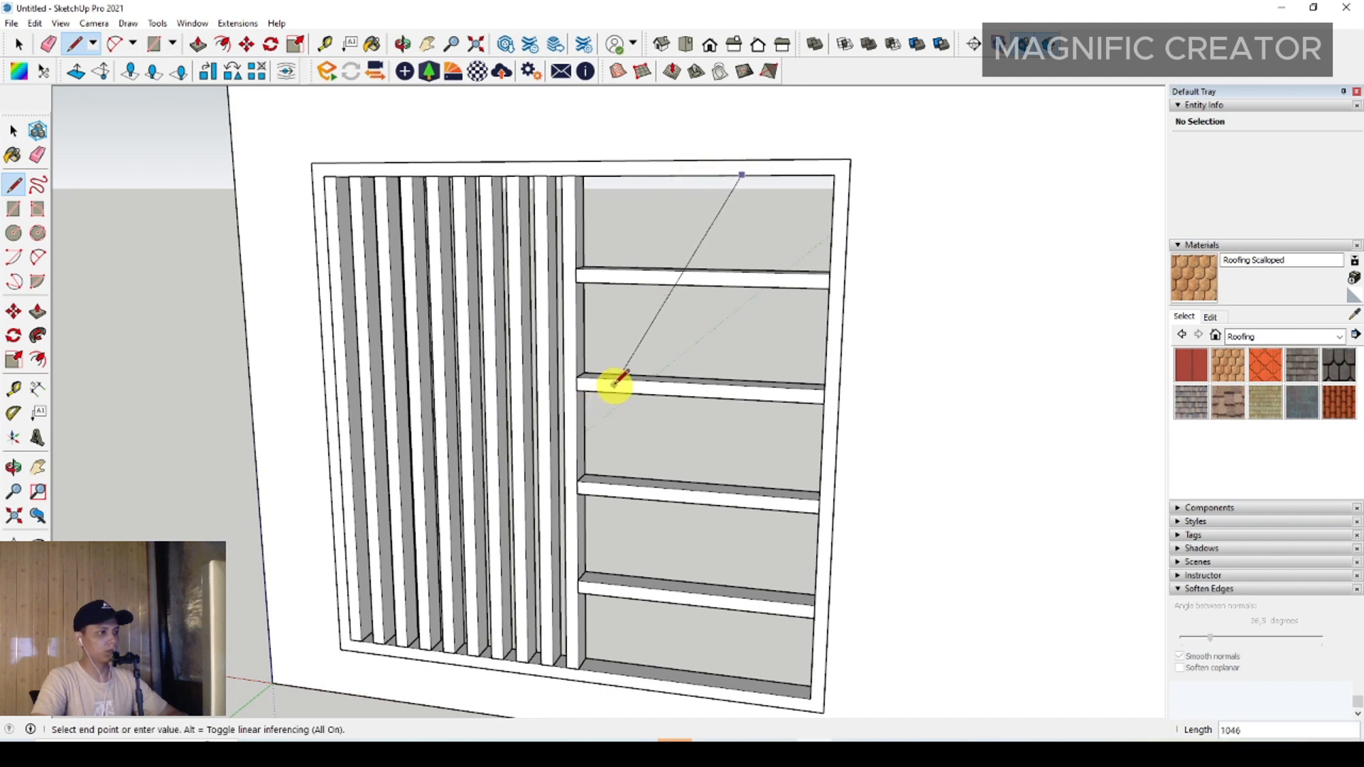
pyautogui.scroll(3, 612, 282)
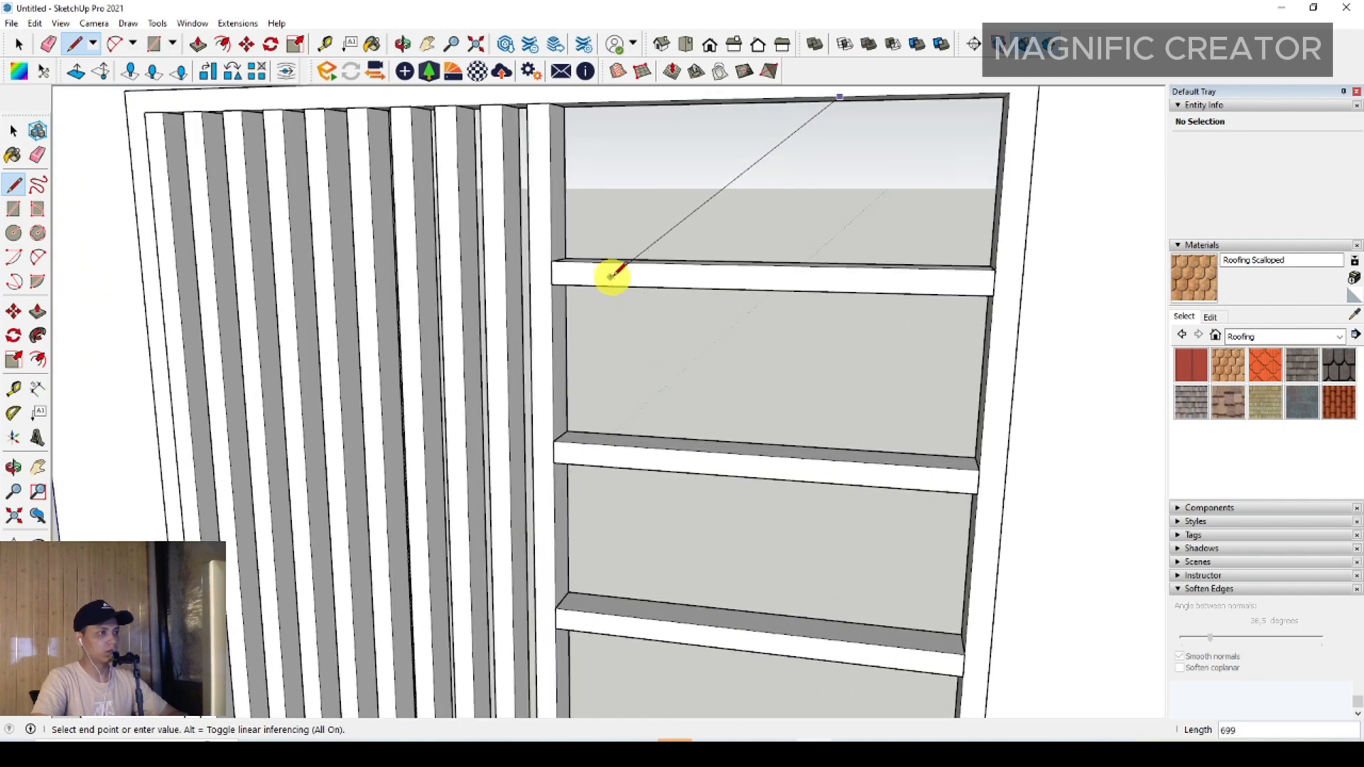
pyautogui.scroll(-2, 617, 275)
pyautogui.scroll(3, 719, 401)
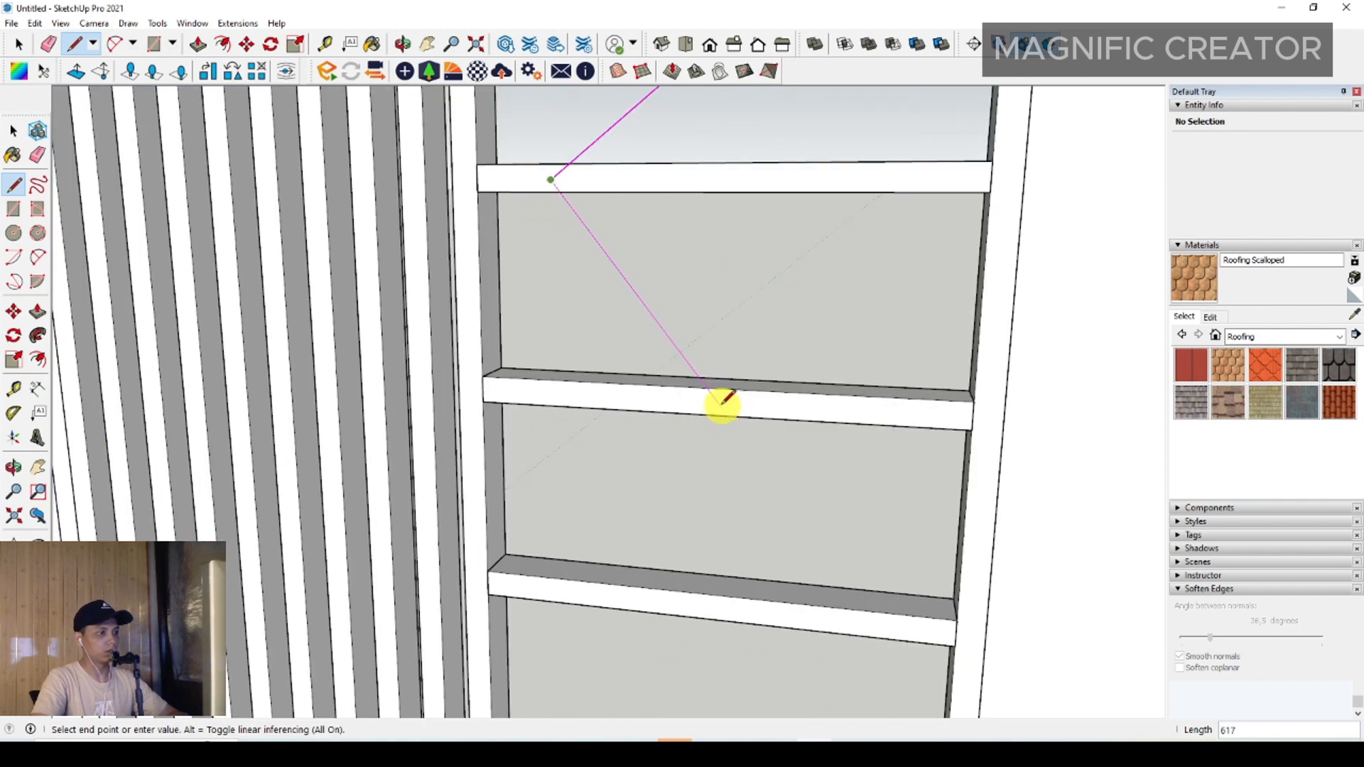
pyautogui.click(720, 403)
# Try to draw the next zigzag segment from the second bar to the third bar.
pyautogui.scroll(-2, 610, 524)
pyautogui.scroll(3, 601, 553)
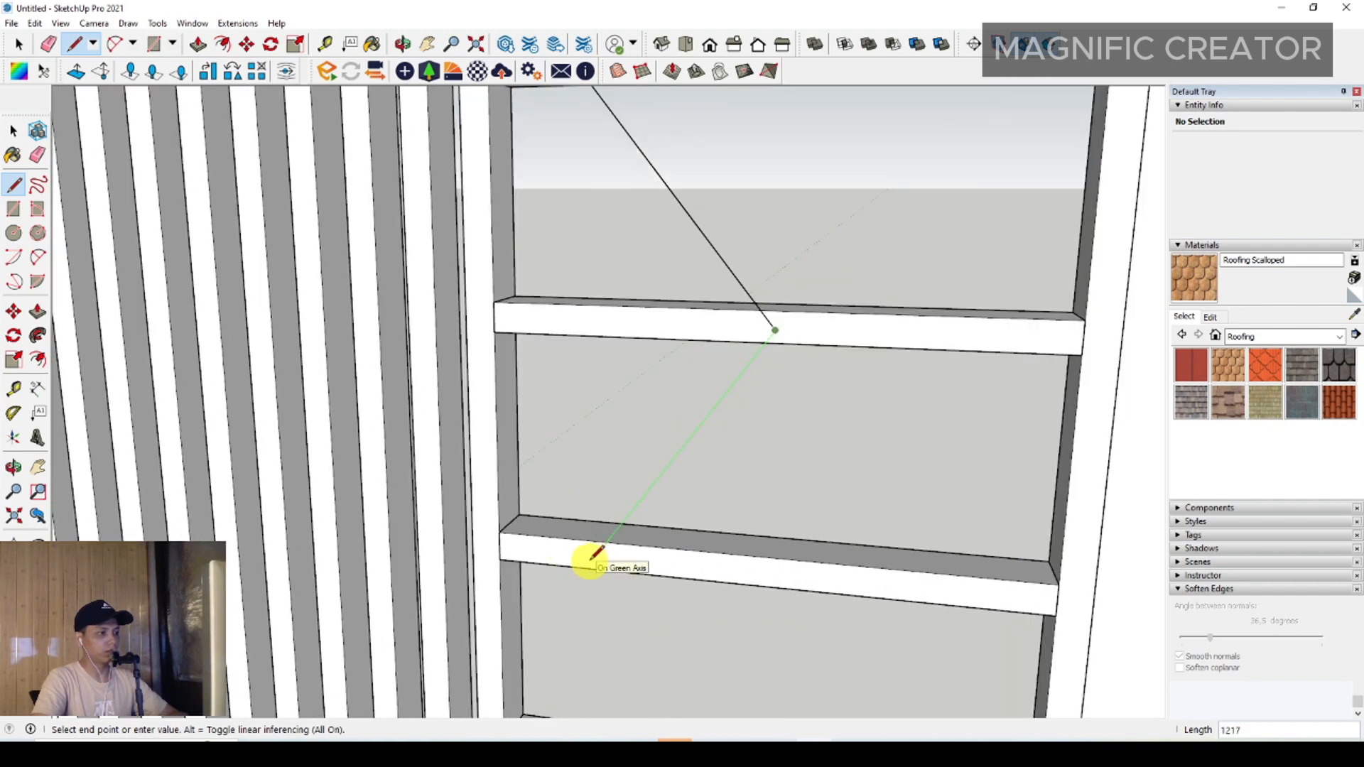
pyautogui.scroll(-3, 667, 577)
pyautogui.moveTo(661, 574); pyautogui.dragTo(458, 557, button='middle')
pyautogui.press('space')
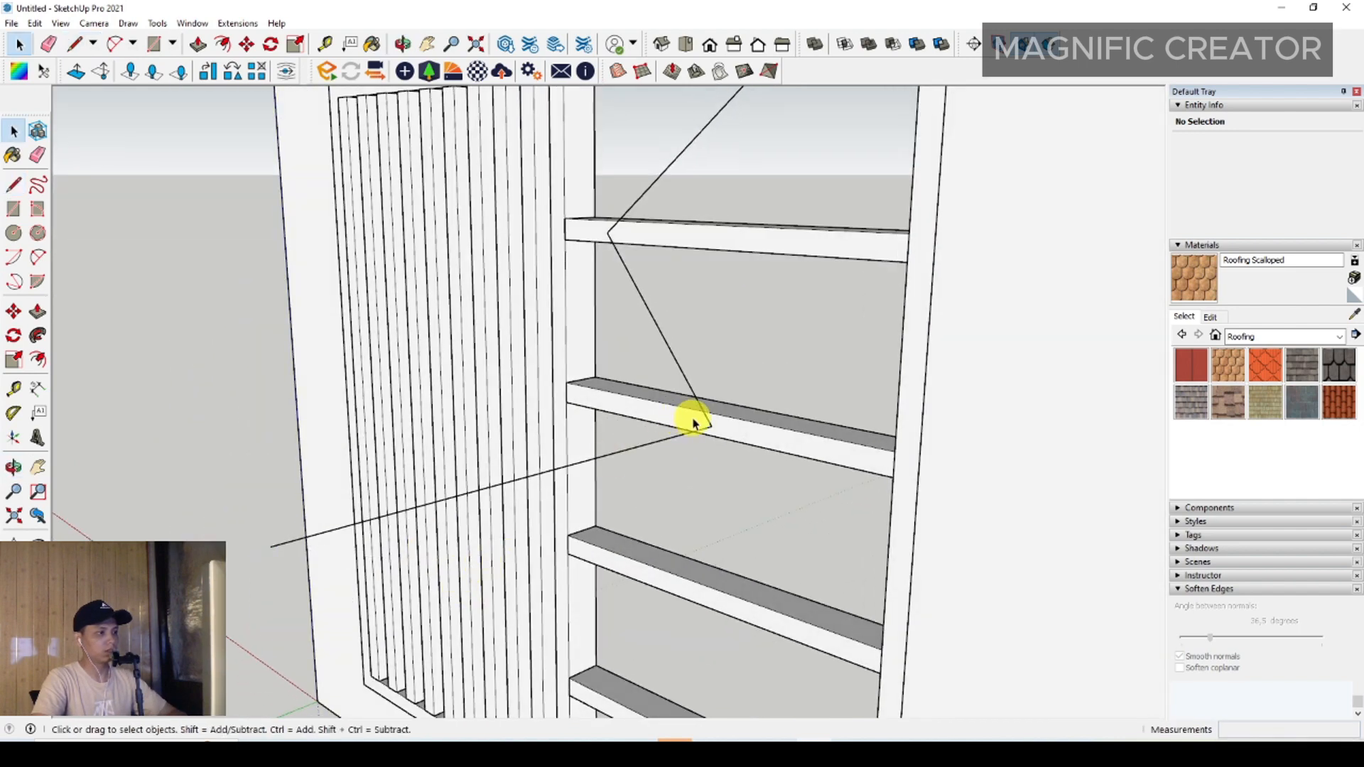
# Resume the zigzag at its corner on the second bar and draw the segment to the third bar.
pyautogui.press('l')
pyautogui.moveTo(706, 417); pyautogui.dragTo(774, 407, button='middle')
pyautogui.click(812, 372)
pyautogui.scroll(3, 767, 509)
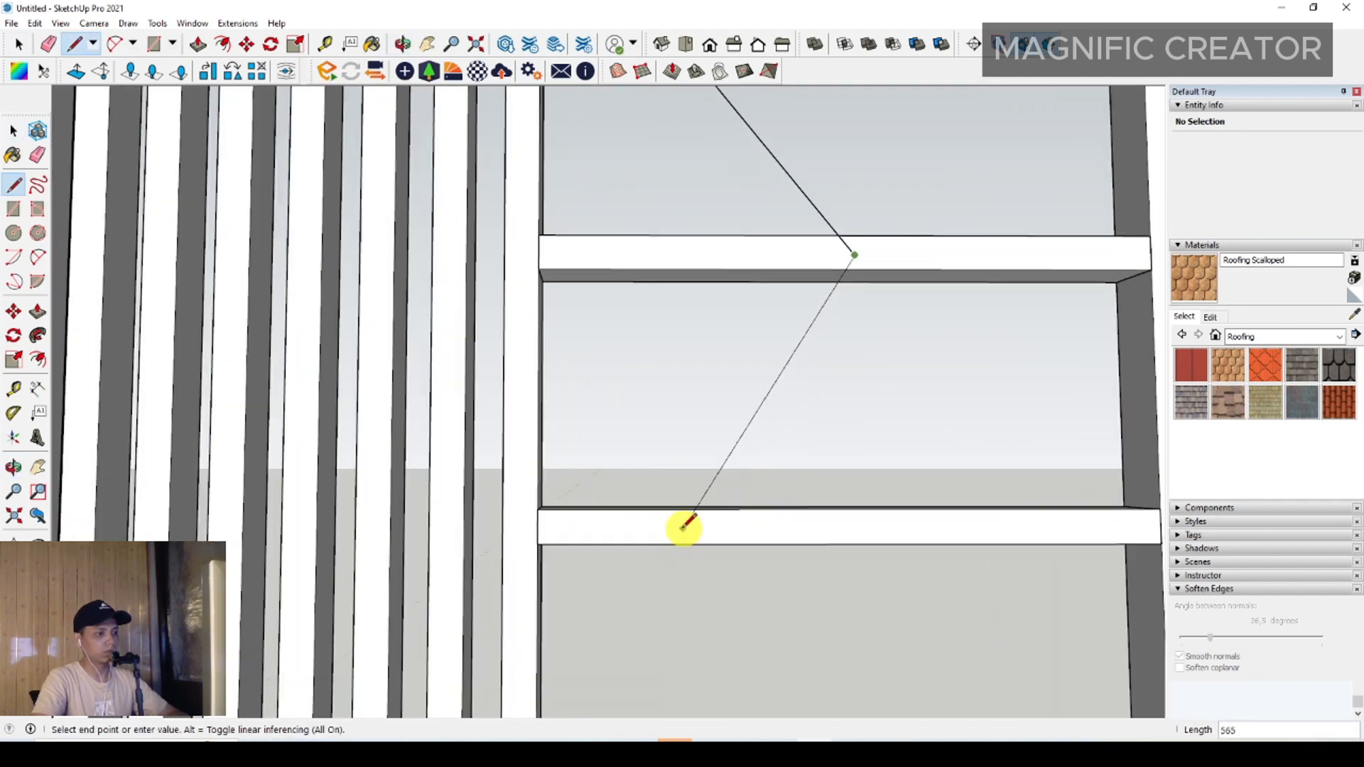
pyautogui.click(658, 526)
# Continue the zigzag line to the fourth bar and end it on the frame's bottom rail.
pyautogui.scroll(-4, 635, 493)
pyautogui.keyDown('shift'); pyautogui.moveTo(669, 499); pyautogui.dragTo(665, 370, button='middle'); pyautogui.keyUp('shift')
pyautogui.scroll(2, 718, 516)
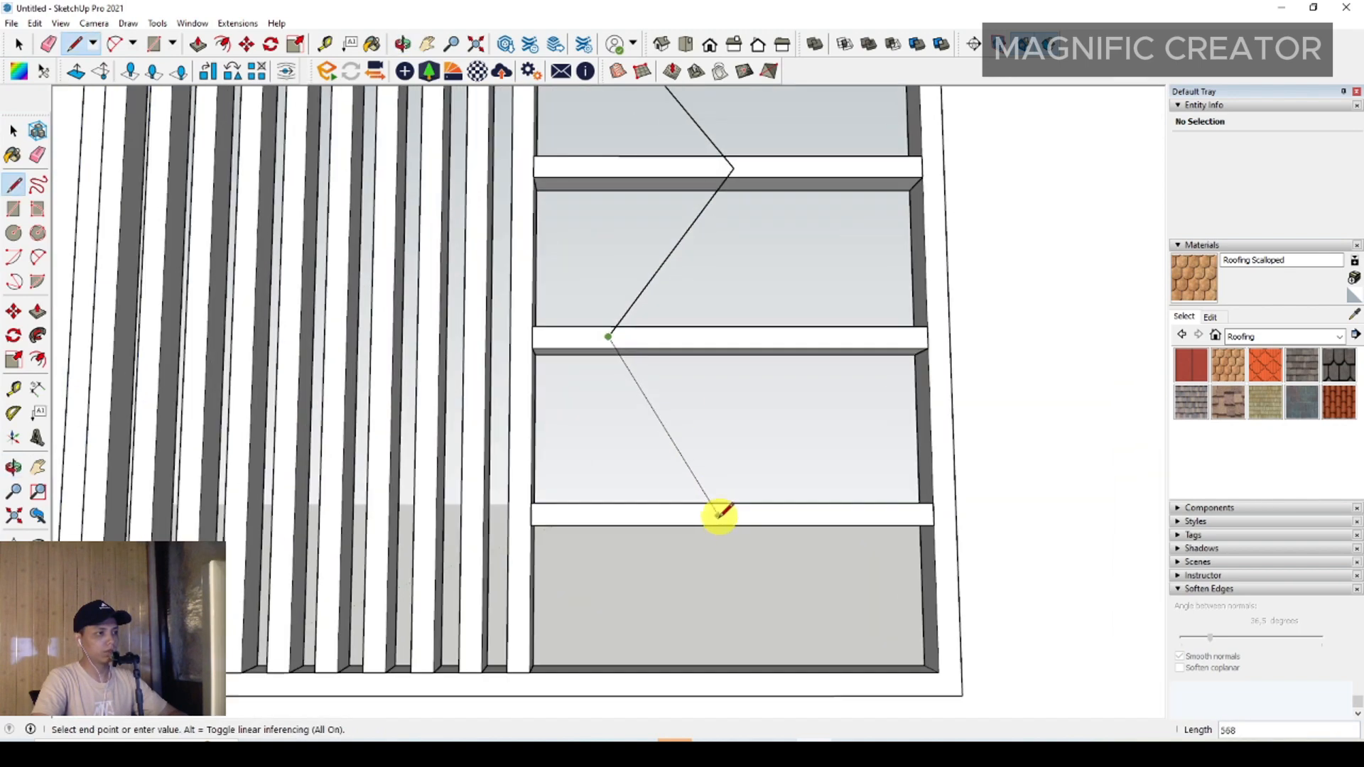
pyautogui.scroll(-1, 739, 517)
pyautogui.click(740, 516)
pyautogui.scroll(-2, 682, 583)
pyautogui.scroll(2, 626, 653)
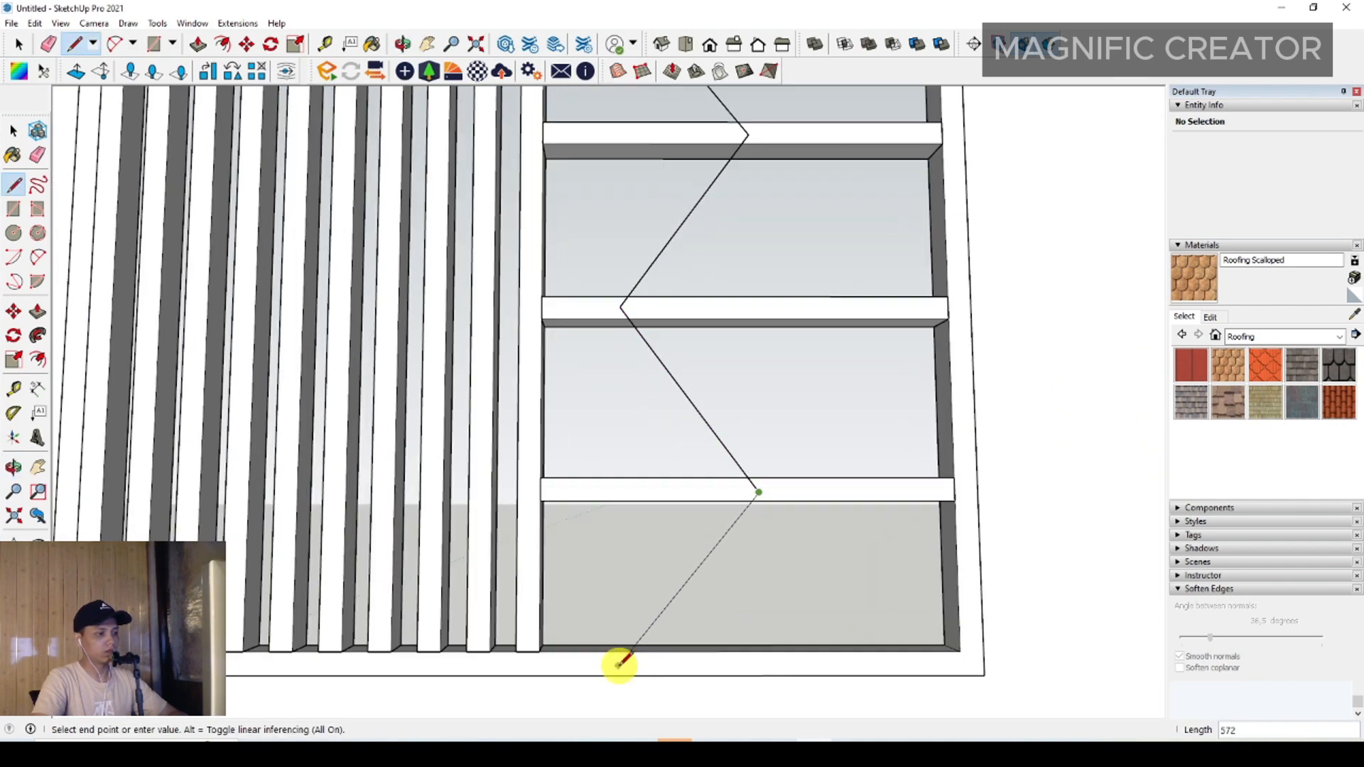
pyautogui.click(615, 668)
pyautogui.press('space')
# Select the five zigzag edges and offset them toward the frame's right jamb to outline a wide band.
pyautogui.scroll(-4, 624, 569)
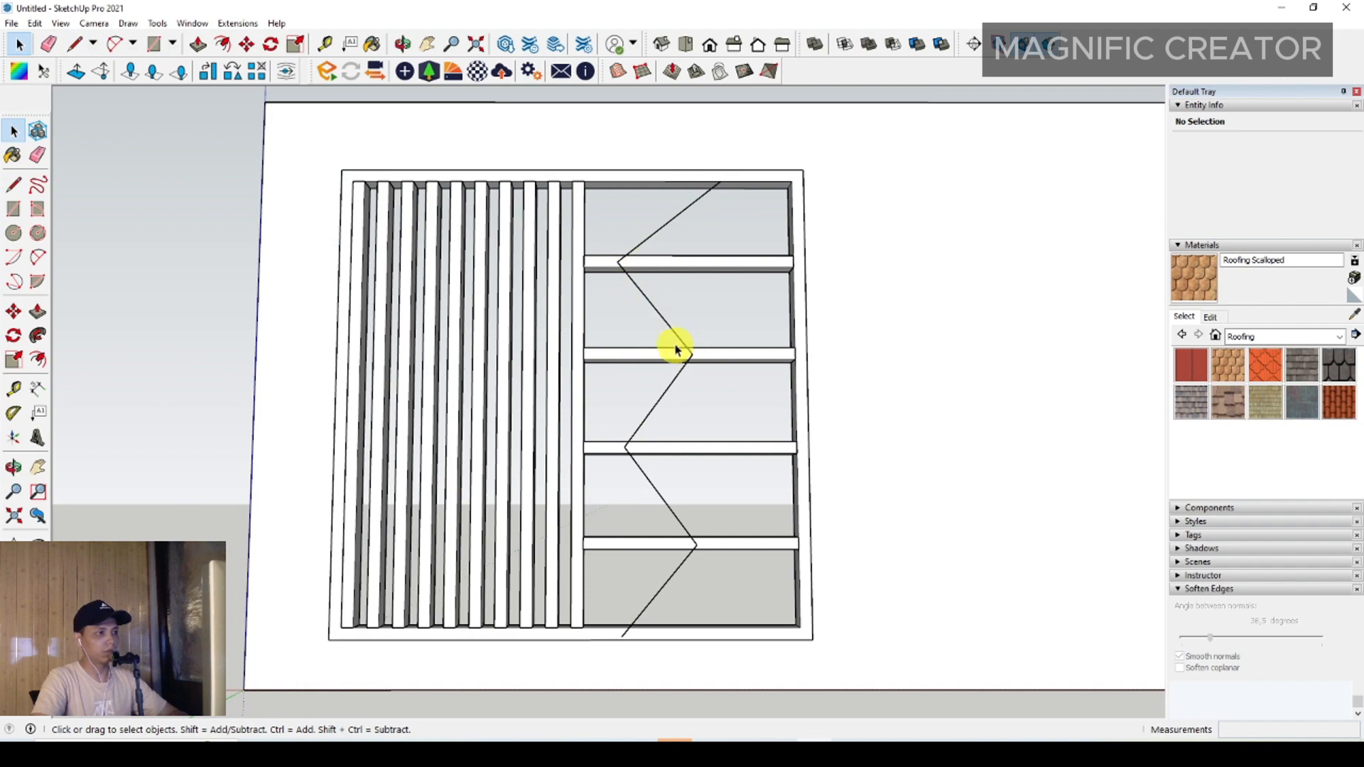
pyautogui.scroll(2, 680, 547)
pyautogui.moveTo(676, 563); pyautogui.dragTo(731, 153, button='middle')
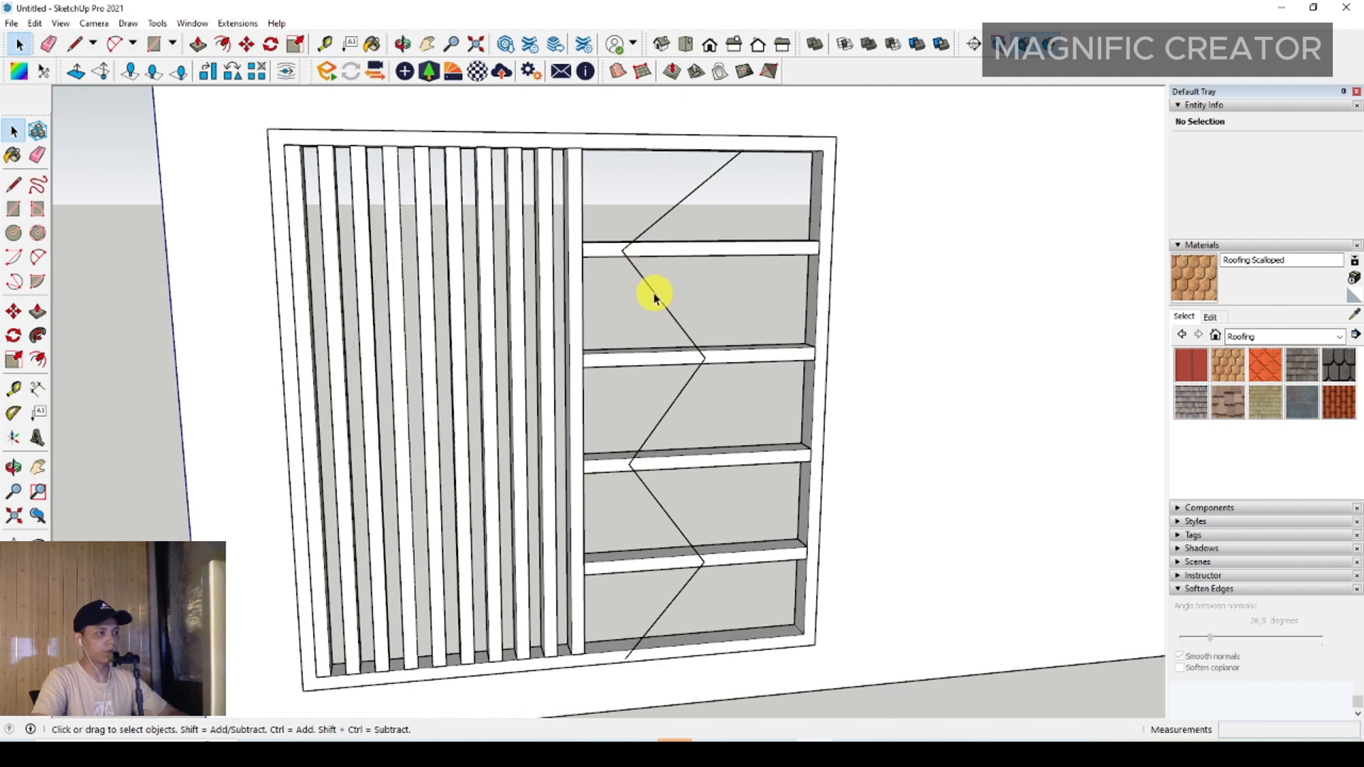
pyautogui.click(37, 358)
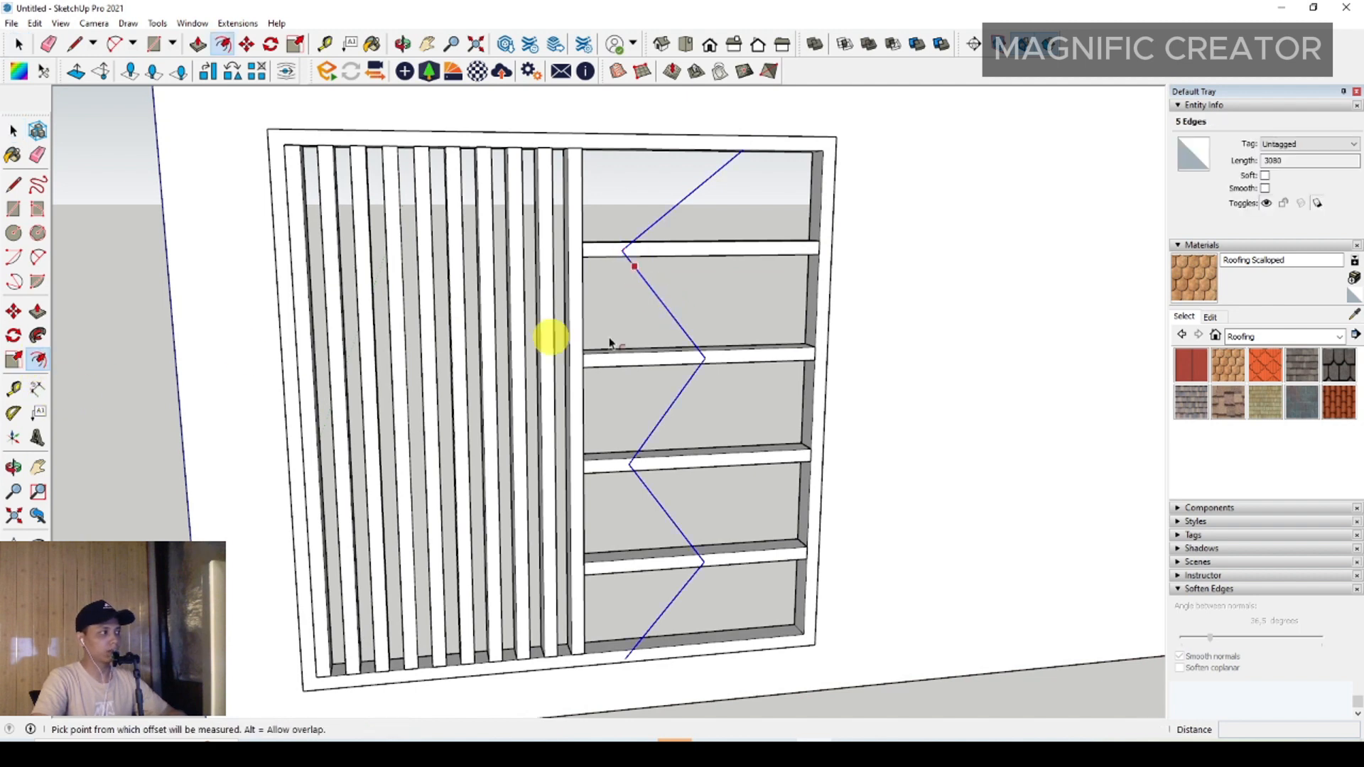
pyautogui.click(664, 305)
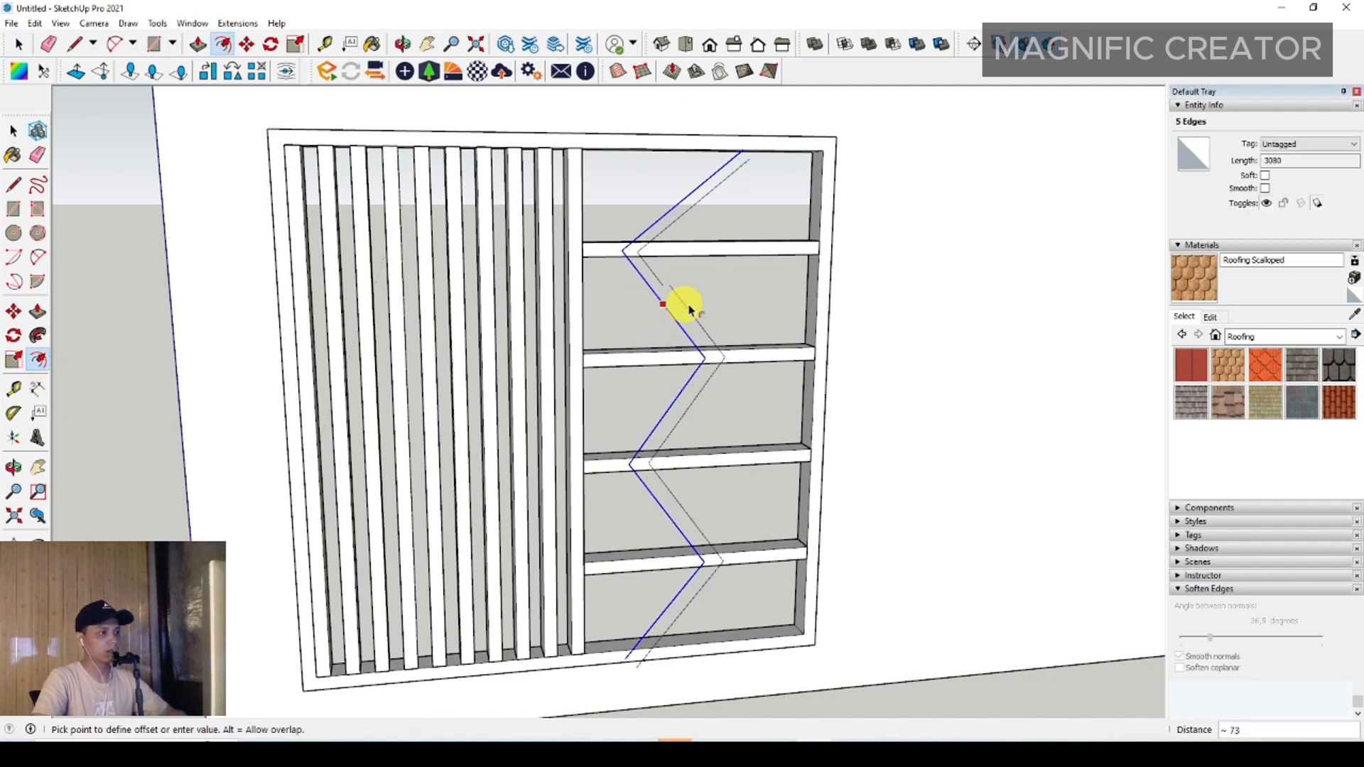
pyautogui.click(752, 309)
# Extend the offset zigzag's upper end to the right jamb and close the outline around the frame's top corner.
pyautogui.press('l')
pyautogui.click(784, 208)
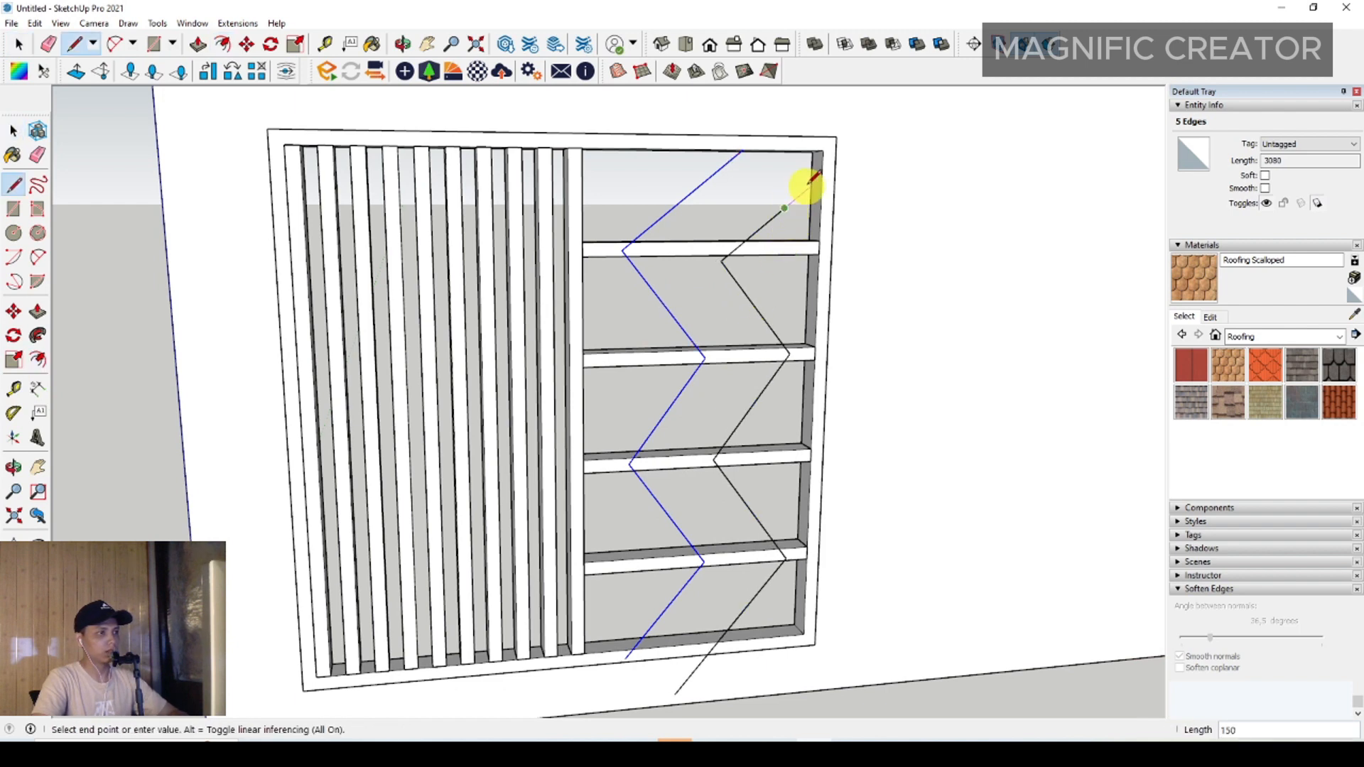
pyautogui.scroll(2, 802, 199)
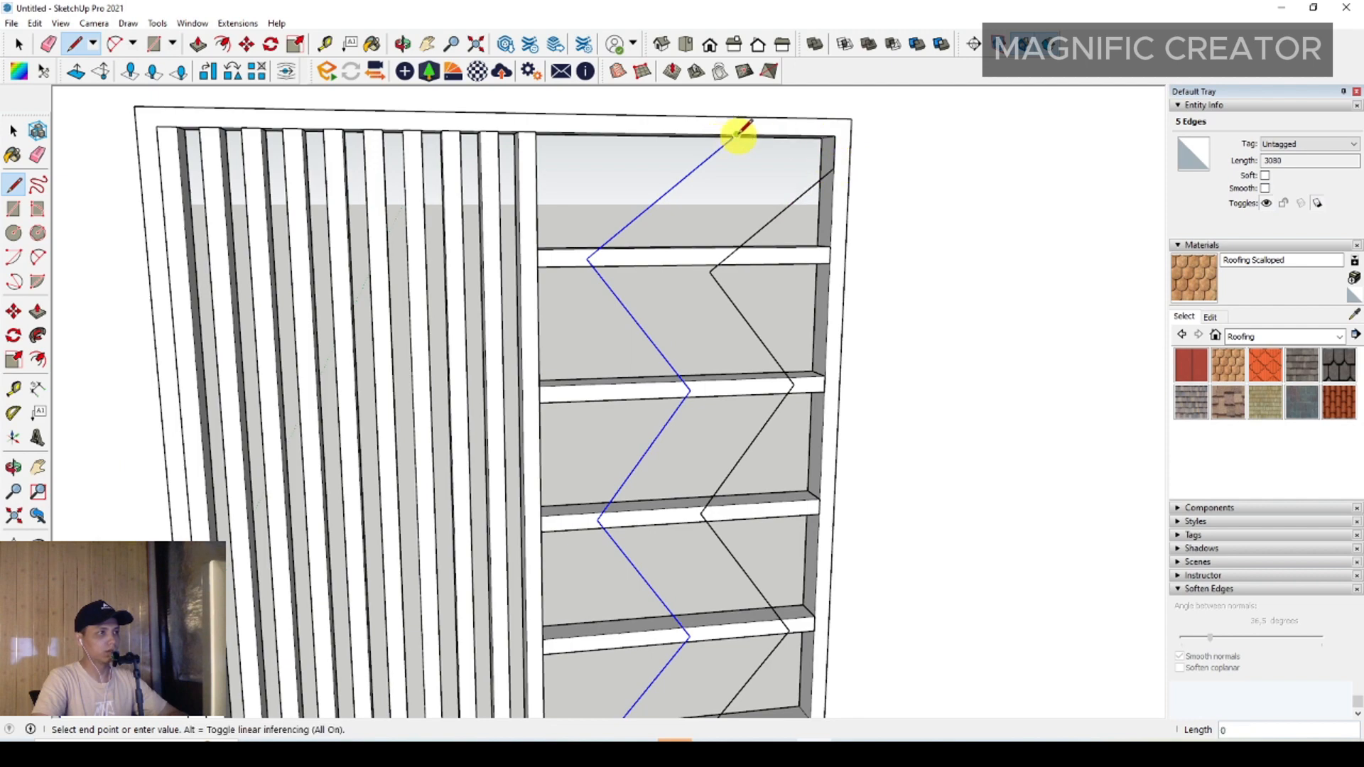
pyautogui.press('space')
# Close the zigzag band's lower end along the frame's bottom rail and erase the leftover edge below it.
pyautogui.scroll(-2, 742, 139)
pyautogui.scroll(2, 711, 613)
pyautogui.press('l')
pyautogui.click(599, 617)
pyautogui.scroll(1, 670, 619)
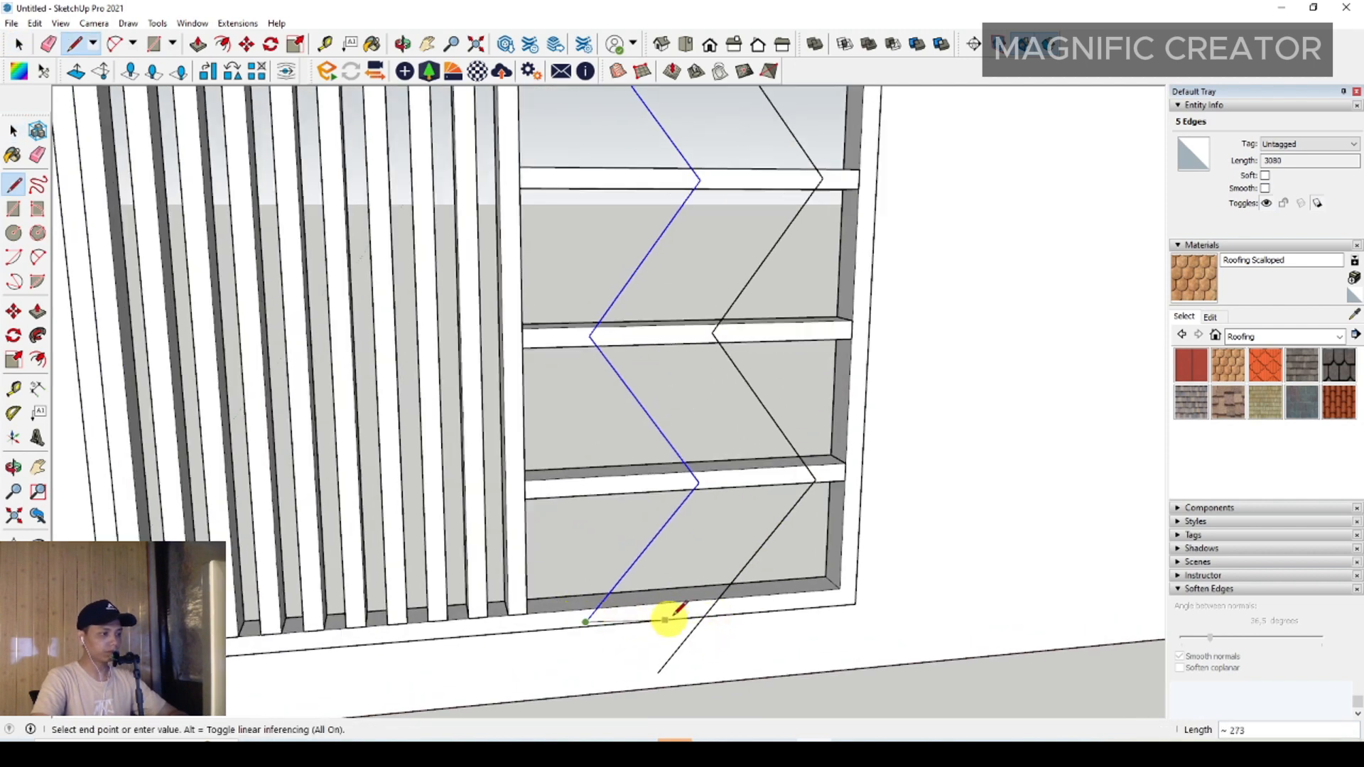
pyautogui.scroll(1, 675, 617)
pyautogui.click(706, 614)
pyautogui.press('space')
pyautogui.rightClick(695, 634)
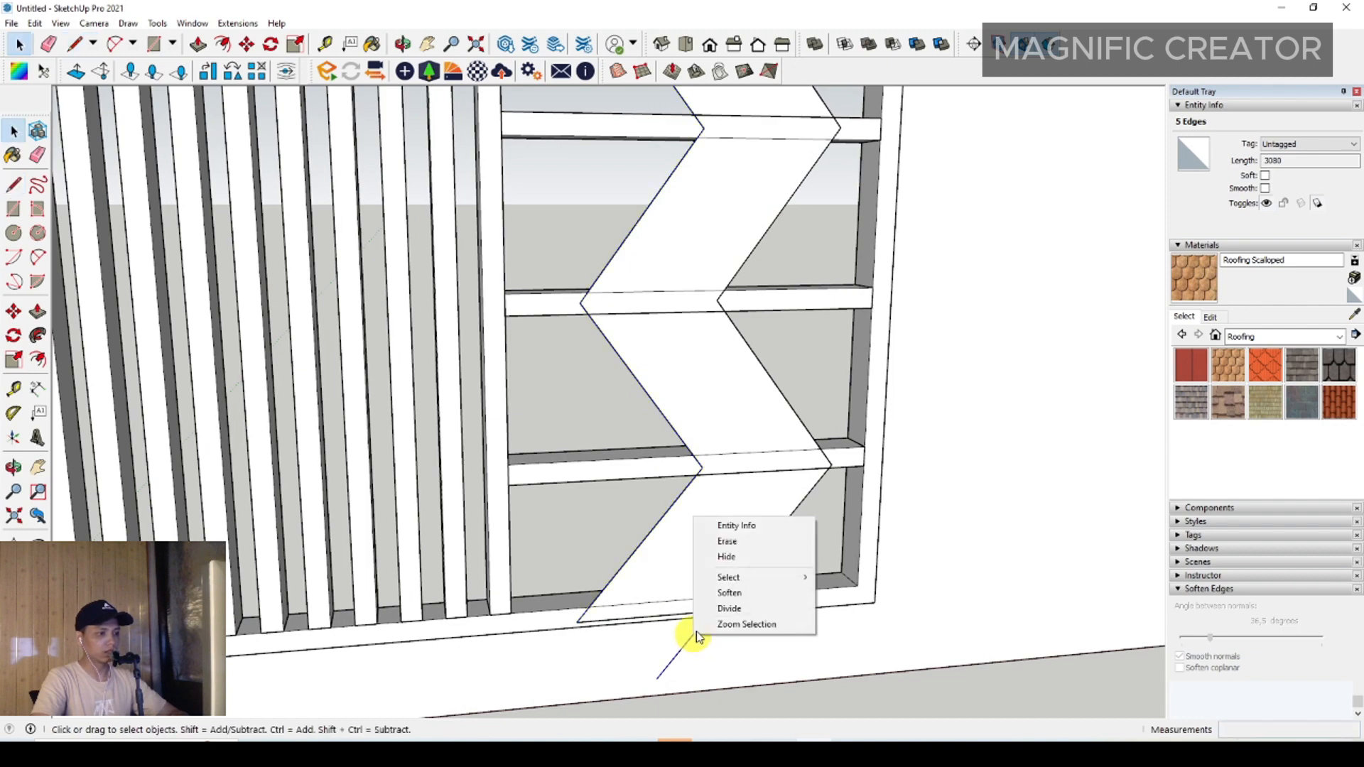
pyautogui.click(710, 541)
# Push/Pull the zigzag face into a thin panel.
pyautogui.scroll(-4, 706, 517)
pyautogui.scroll(4, 702, 444)
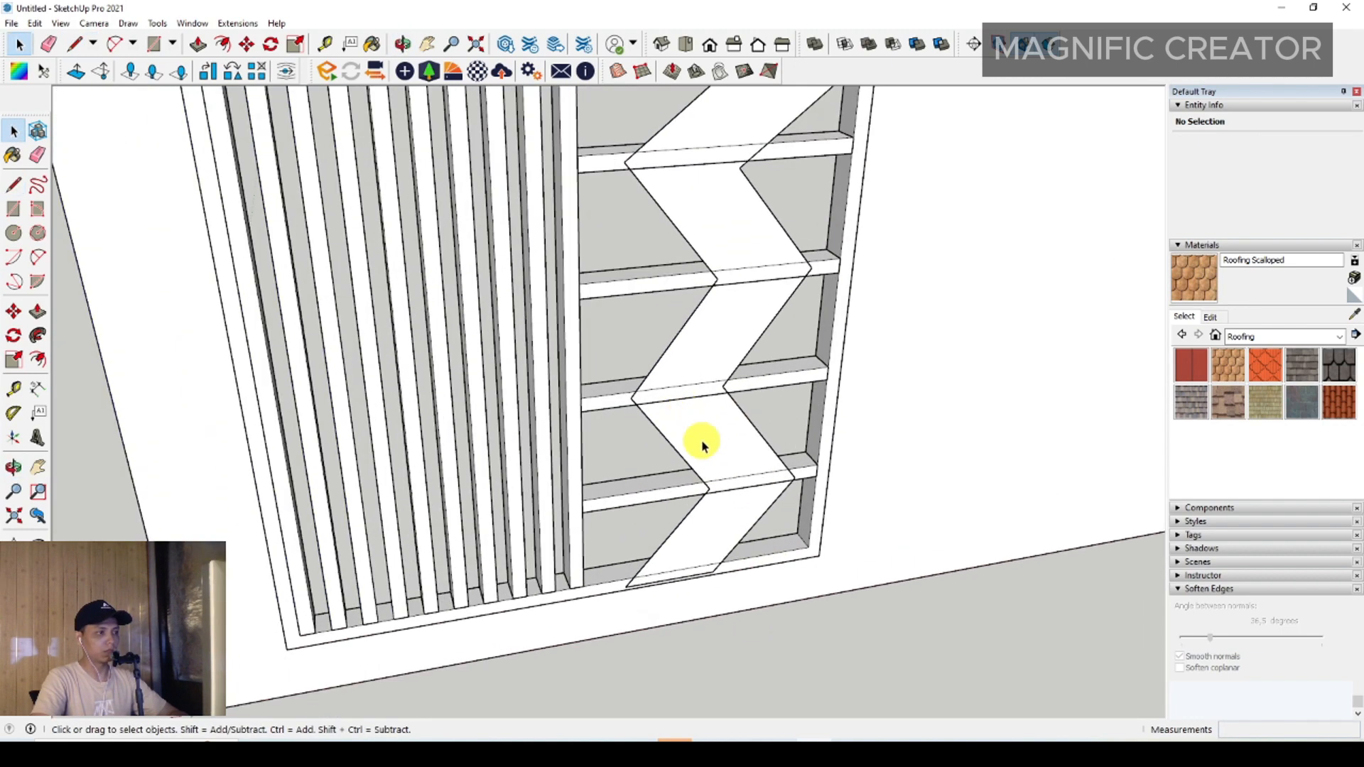
pyautogui.click(702, 446)
pyautogui.click(38, 311)
pyautogui.scroll(1, 724, 448)
pyautogui.click(718, 435)
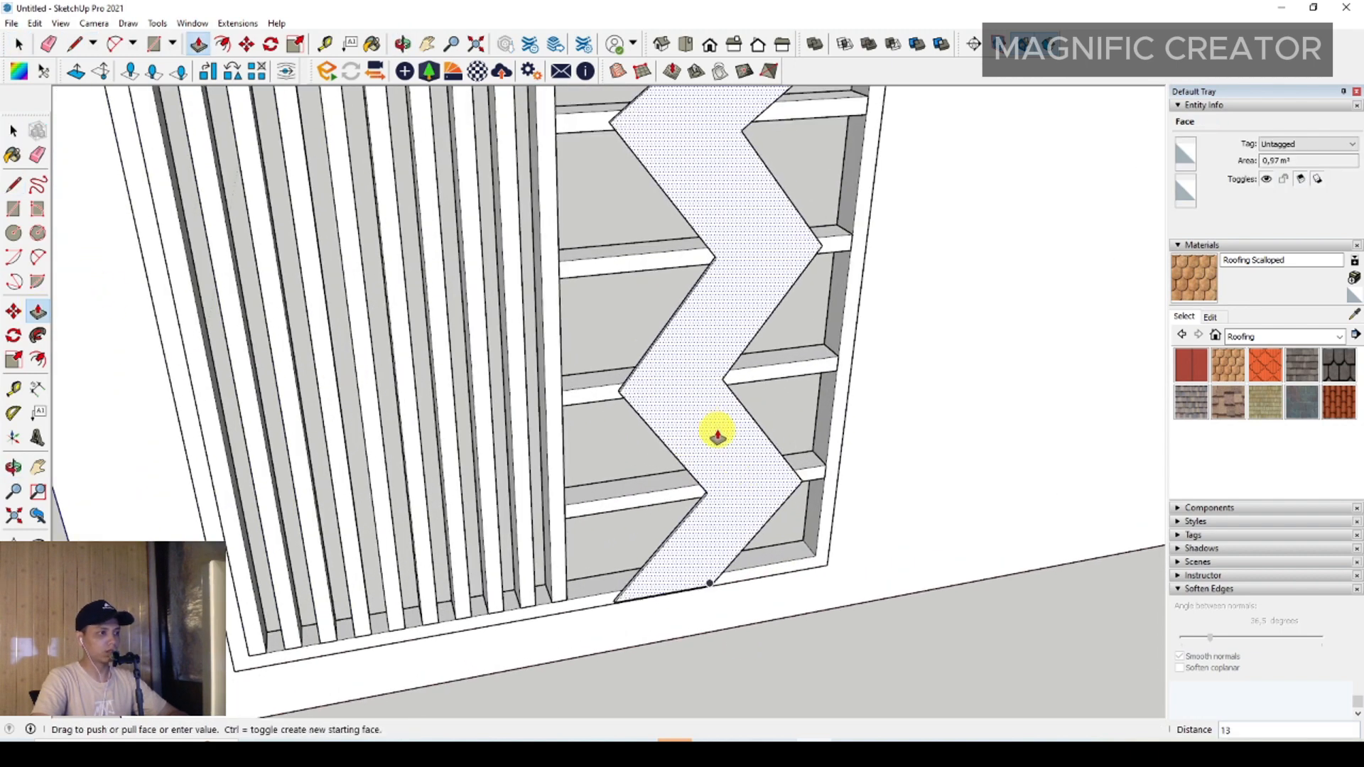
# Select the whole zigzag panel and make it a group.
pyautogui.press('space')
pyautogui.tripleClick(694, 409)
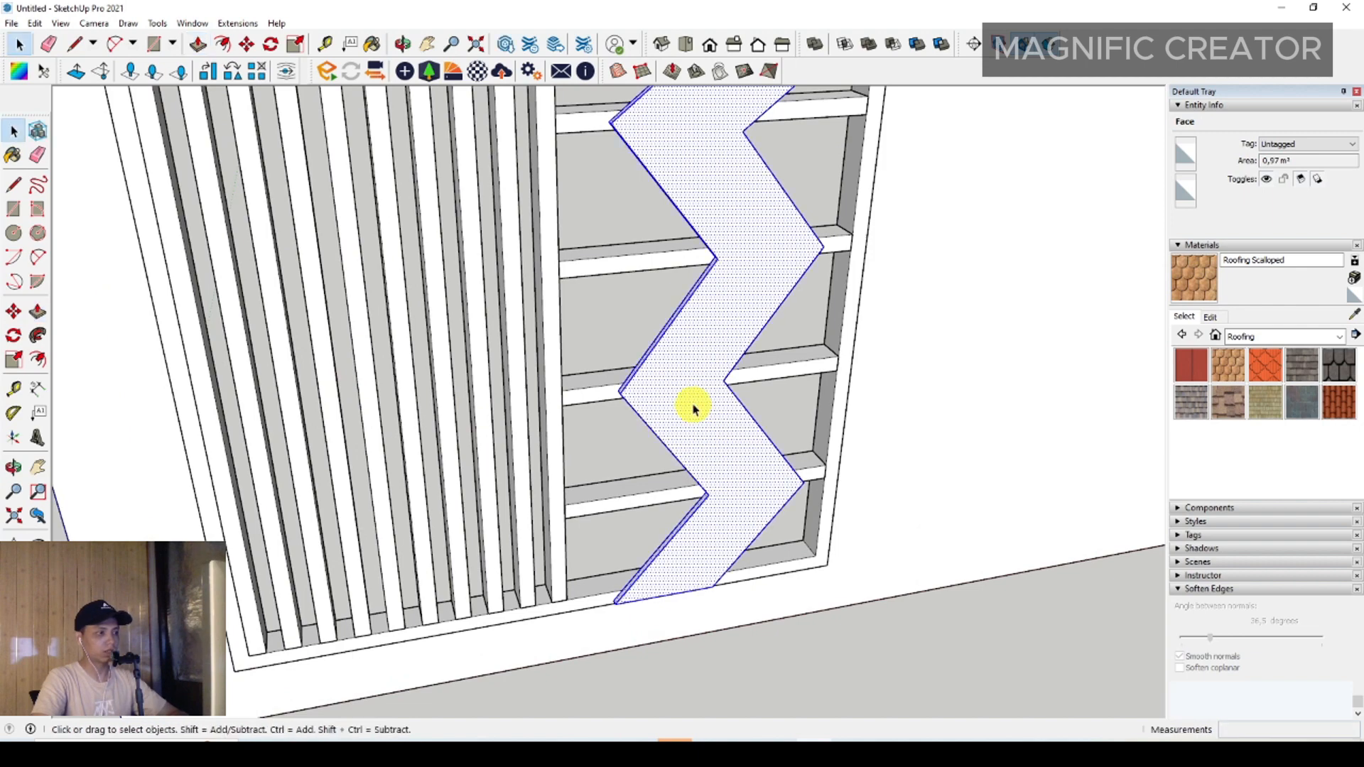
pyautogui.rightClick(694, 403)
pyautogui.click(741, 527)
pyautogui.moveTo(741, 527); pyautogui.dragTo(686, 578, button='middle')
pyautogui.moveTo(668, 525); pyautogui.dragTo(642, 503, button='middle')
# Select the frame, slats, bars and zigzag panel and paint them with Formica Laminate Light from the Synthetic Surfaces materials.
pyautogui.click(1342, 337)
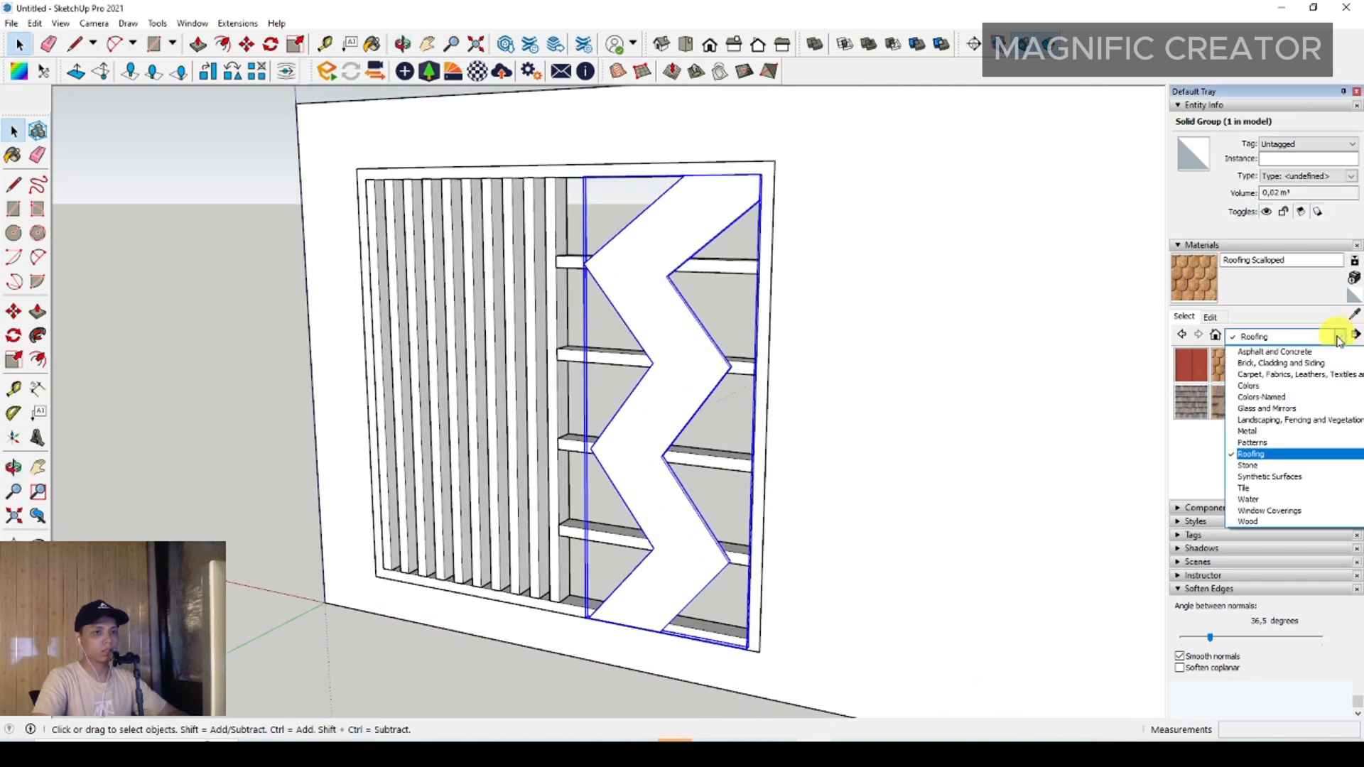
pyautogui.moveTo(405, 307); pyautogui.dragTo(612, 295, button='middle')
pyautogui.scroll(2, 290, 174)
pyautogui.moveTo(290, 171); pyautogui.dragTo(799, 602)
pyautogui.moveTo(727, 411); pyautogui.dragTo(689, 462, button='middle')
pyautogui.click(1334, 339)
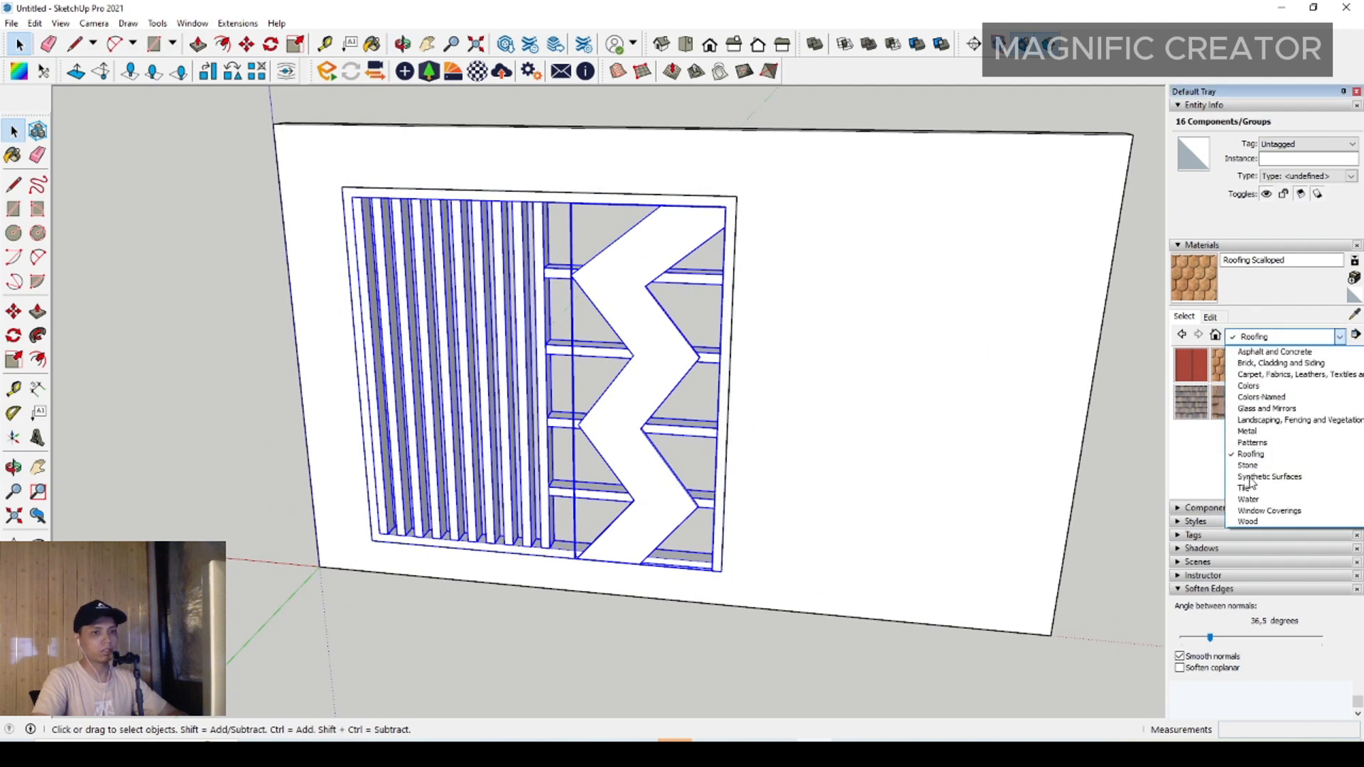
pyautogui.click(1257, 476)
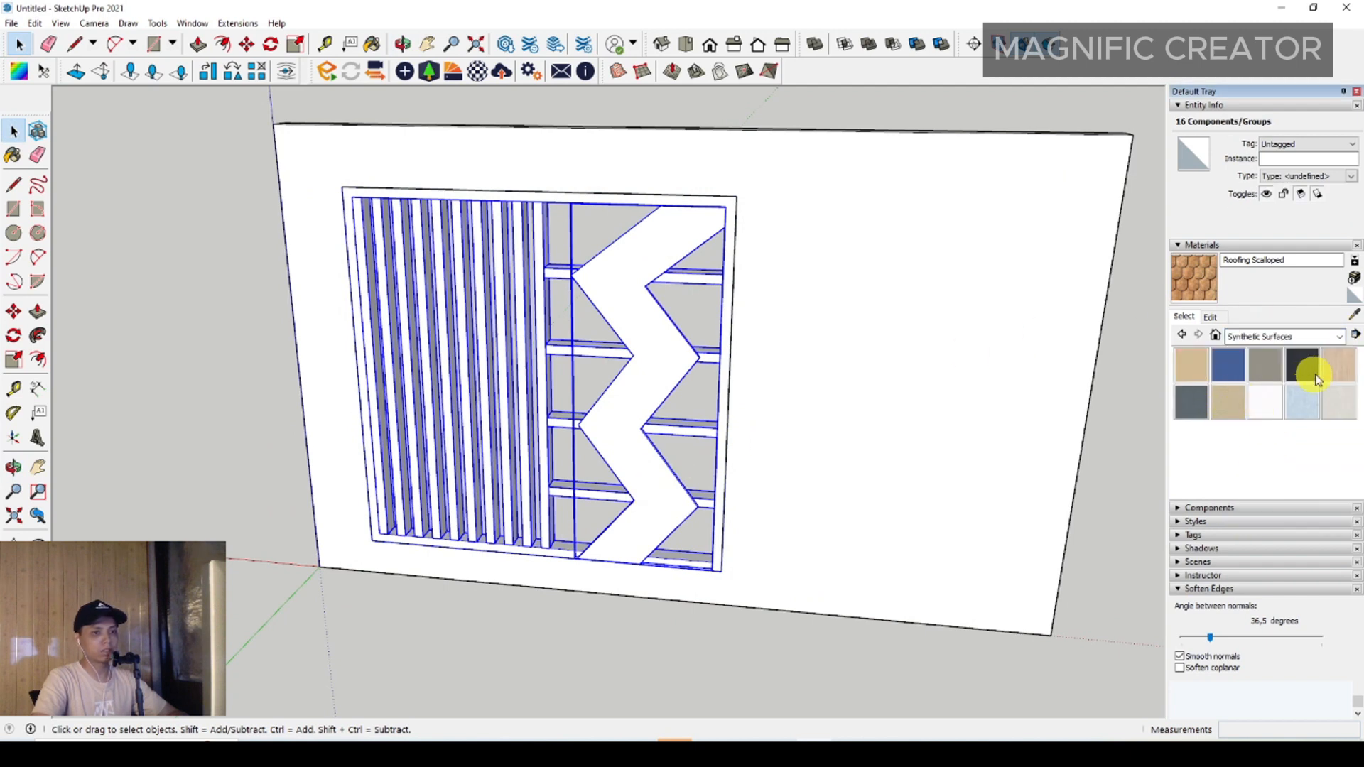
pyautogui.click(1336, 368)
pyautogui.click(648, 313)
pyautogui.moveTo(649, 313); pyautogui.dragTo(503, 587, button='middle')
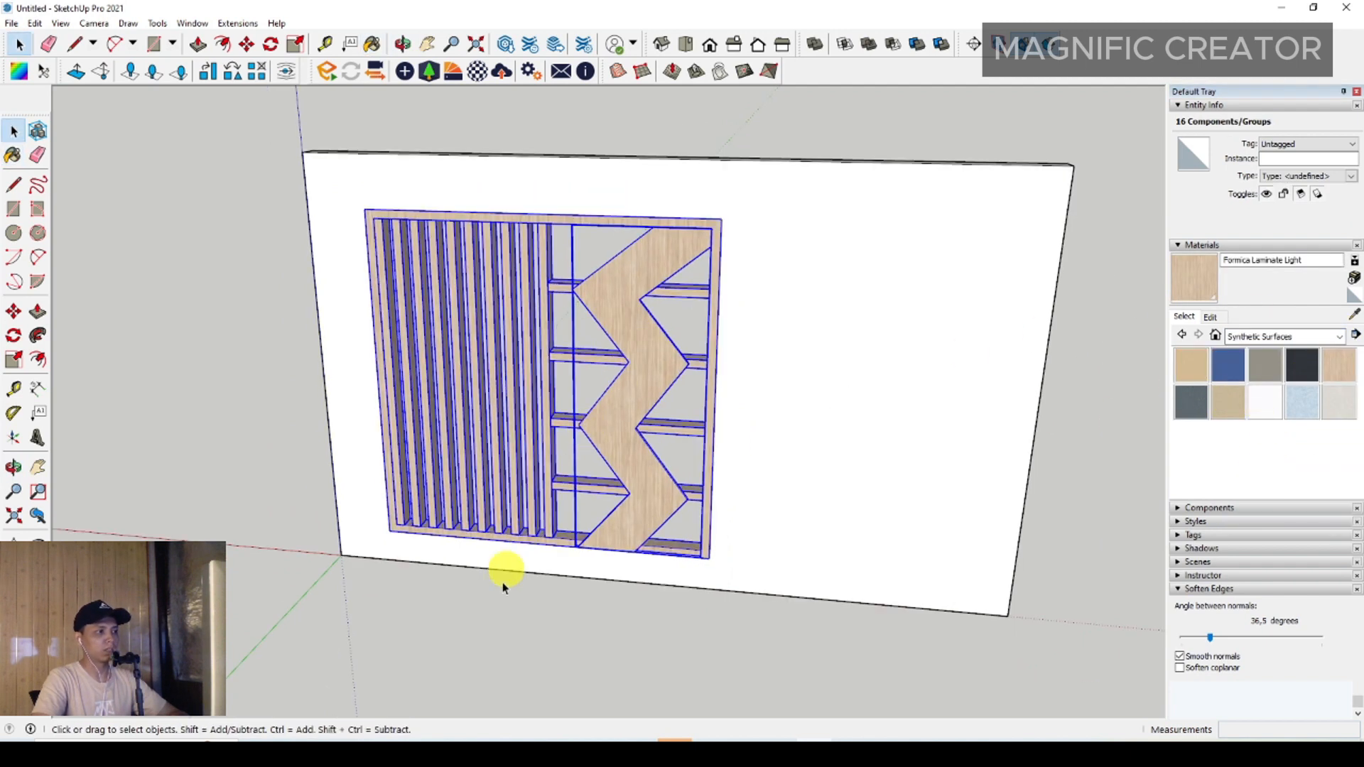
pyautogui.click(503, 587)
pyautogui.scroll(3, 647, 327)
pyautogui.moveTo(649, 329); pyautogui.dragTo(618, 410, button='middle')
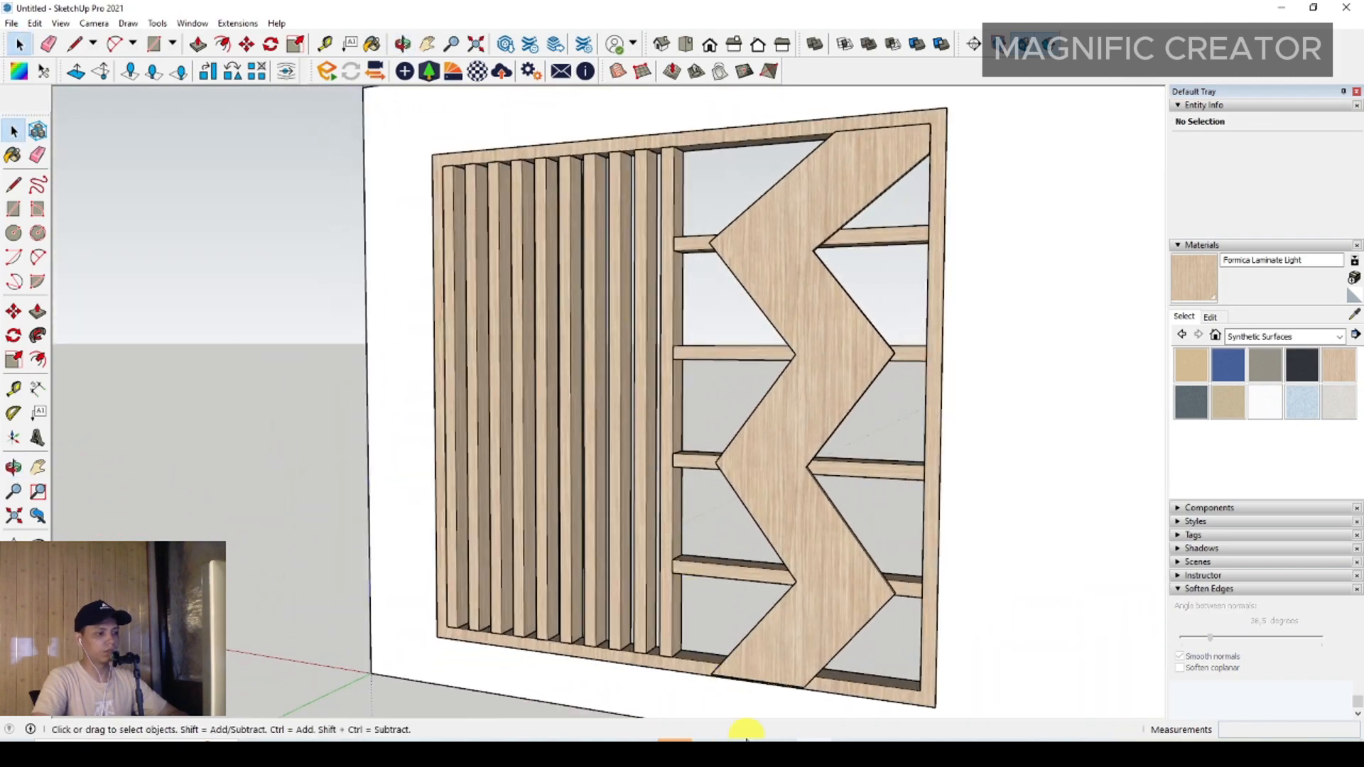